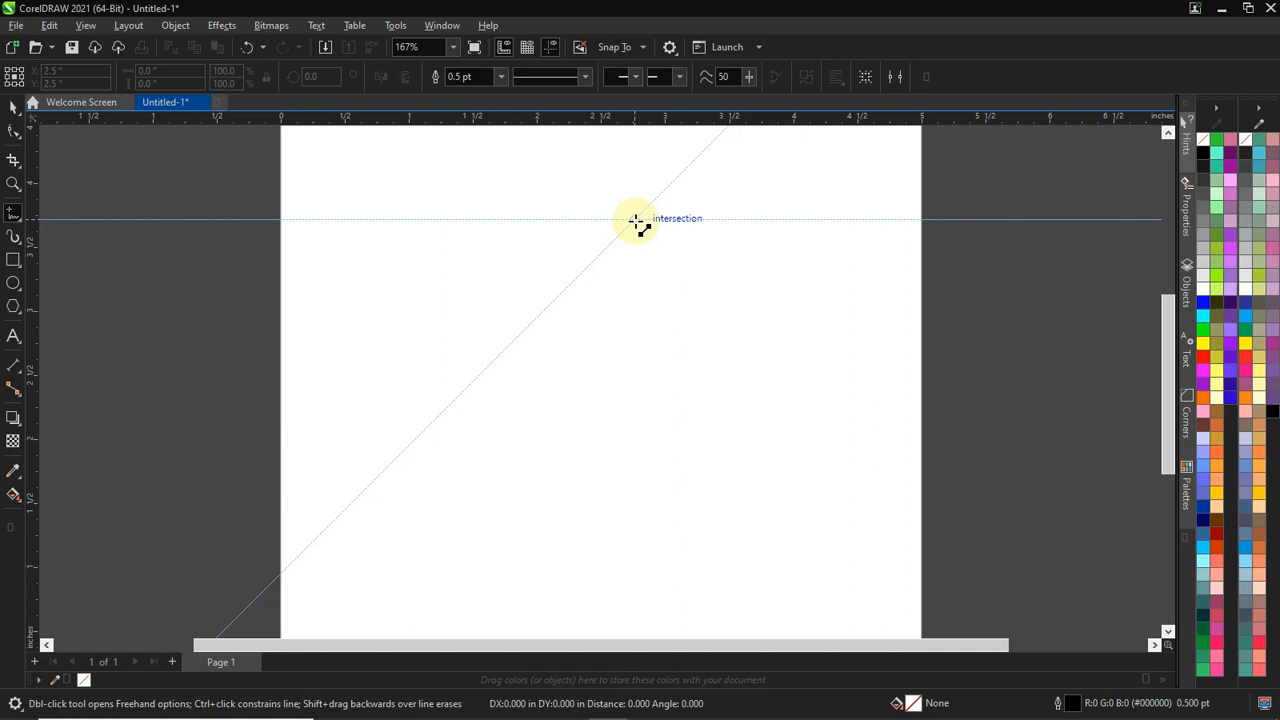
left_click(633, 220)
left_click(541, 218)
key("Delete")
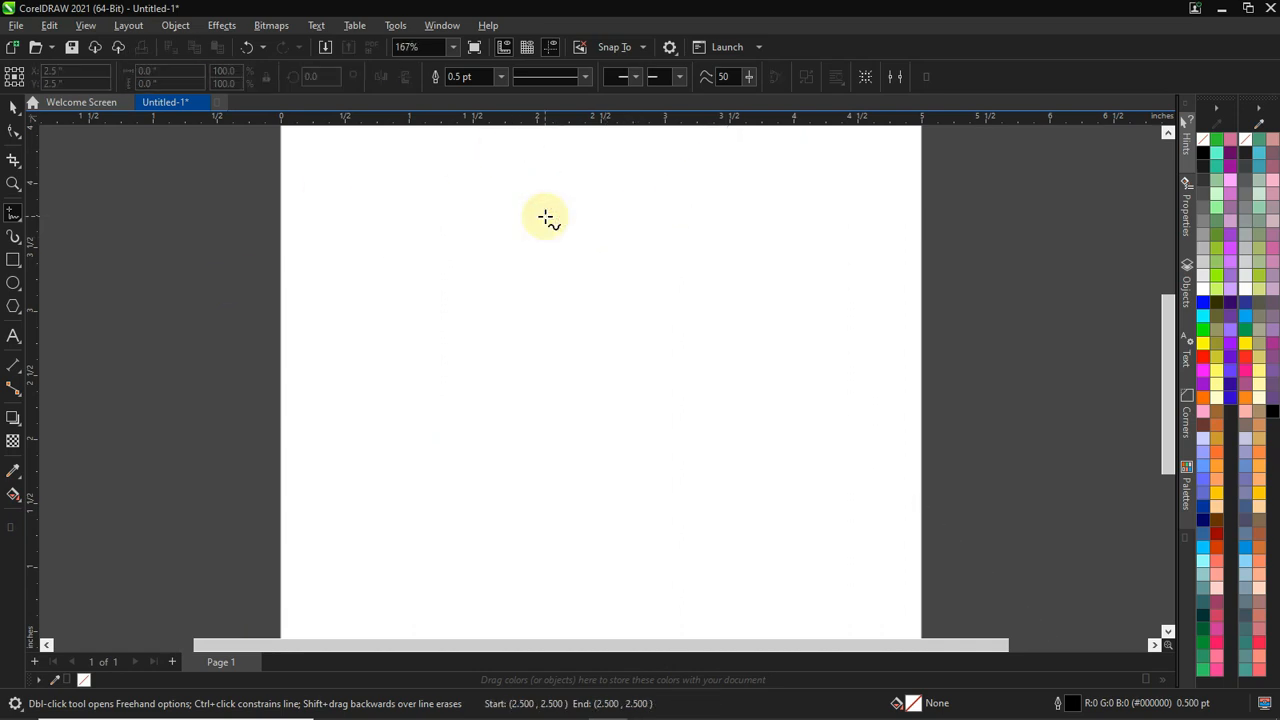
- Draw a square about 0.593 inches wide near the page's upper-left area and duplicate it sideways into a row of four touching squares
left_click(13, 261)
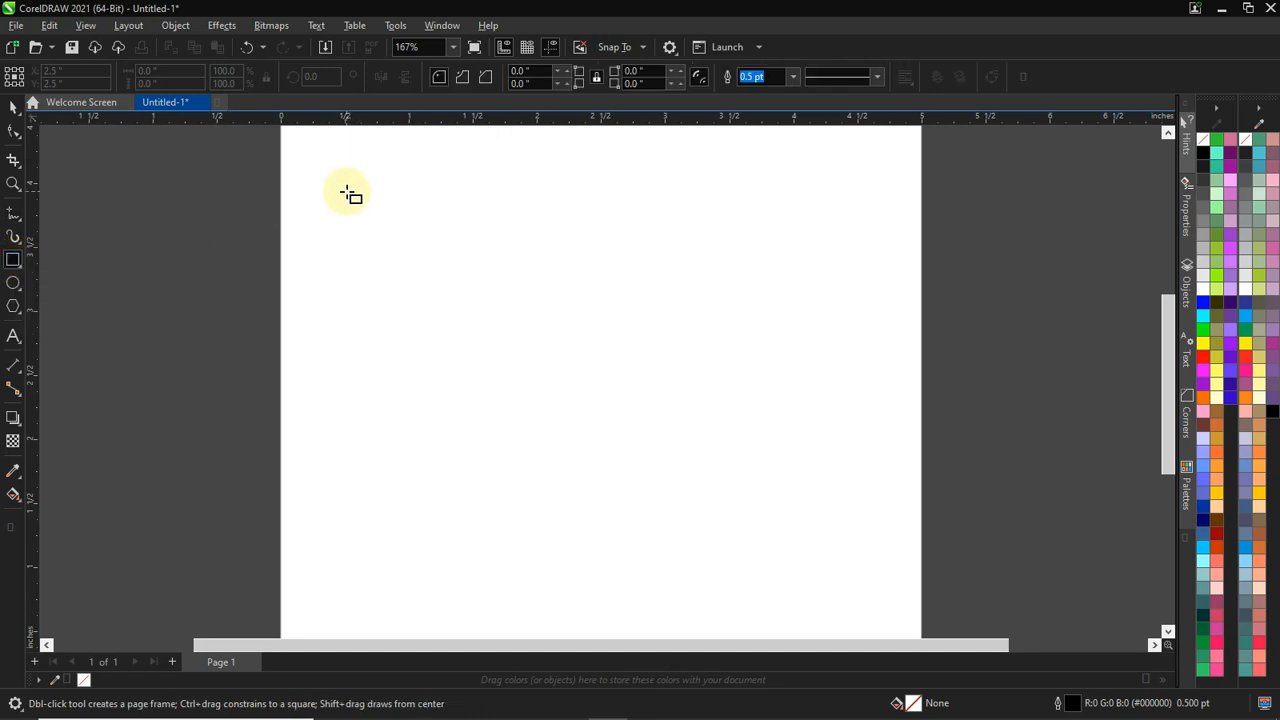
mouse_move(346, 192)
left_mouse_down()
mouse_move(380, 270)
mouse_move(408, 240)
mouse_move(460, 233)
left_mouse_up()
key("space")
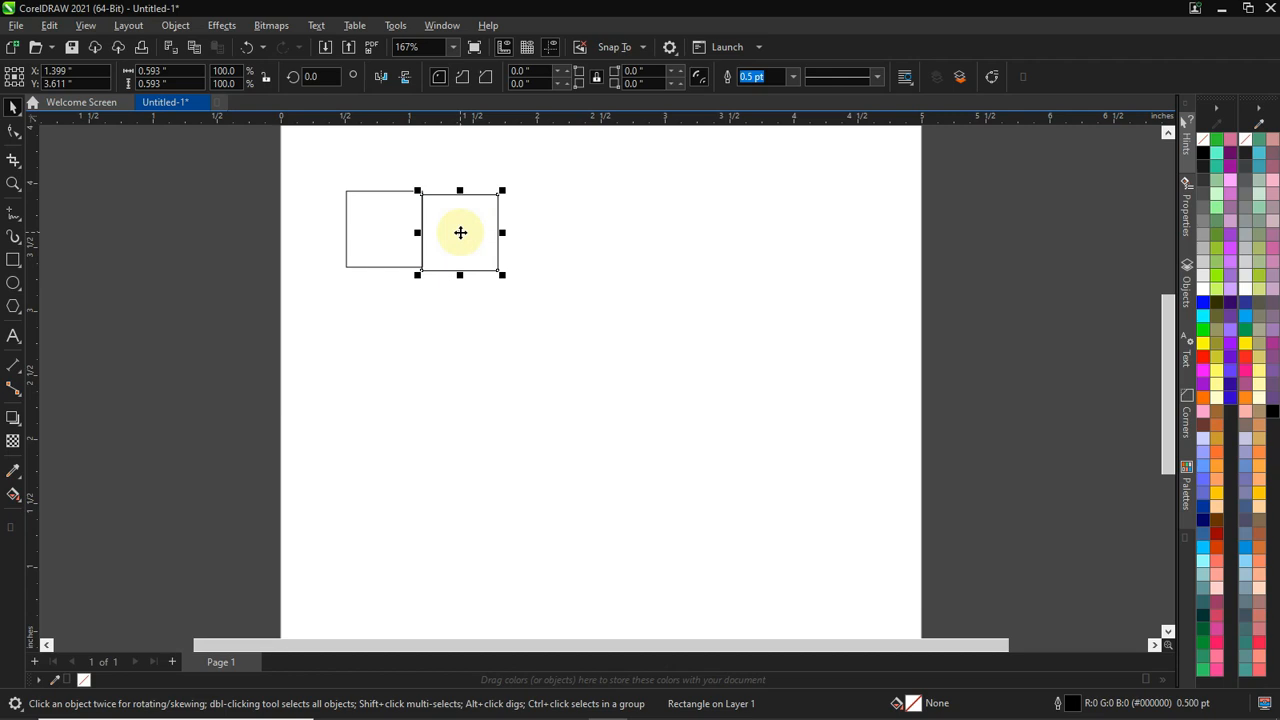
key("ctrl+r")
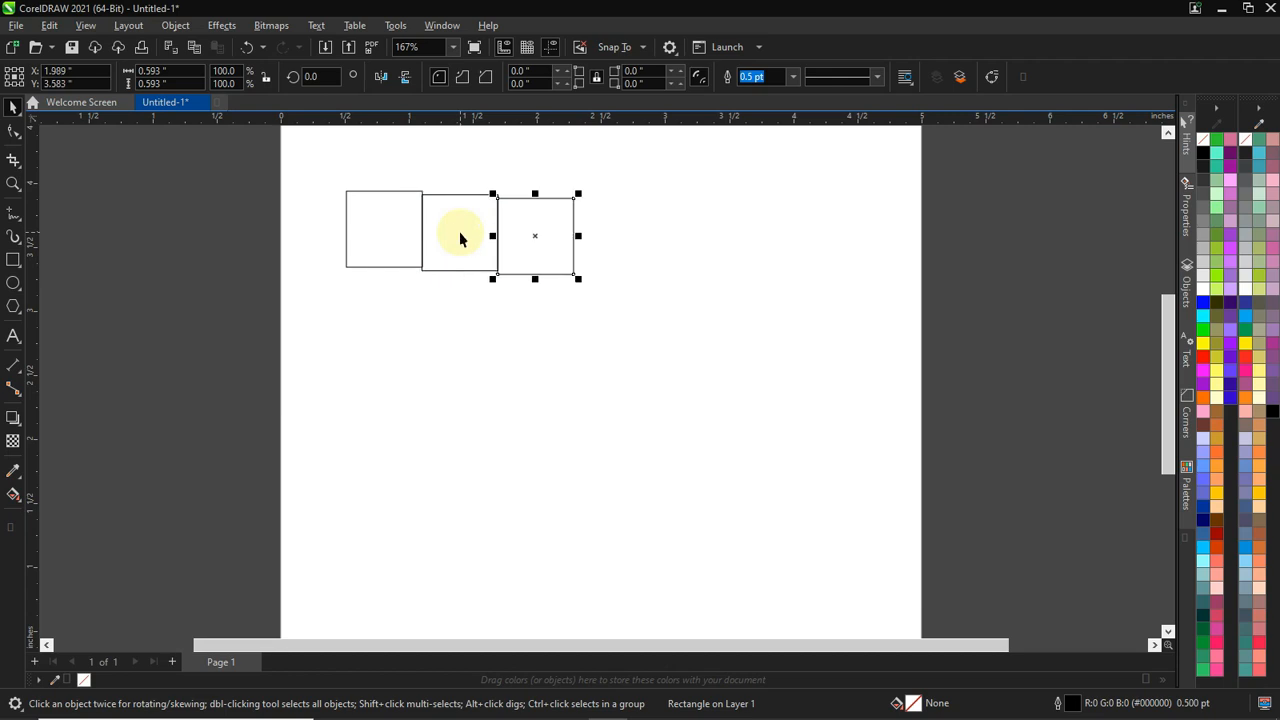
key("ctrl+r")
left_click_drag(694, 326, 620, 285)
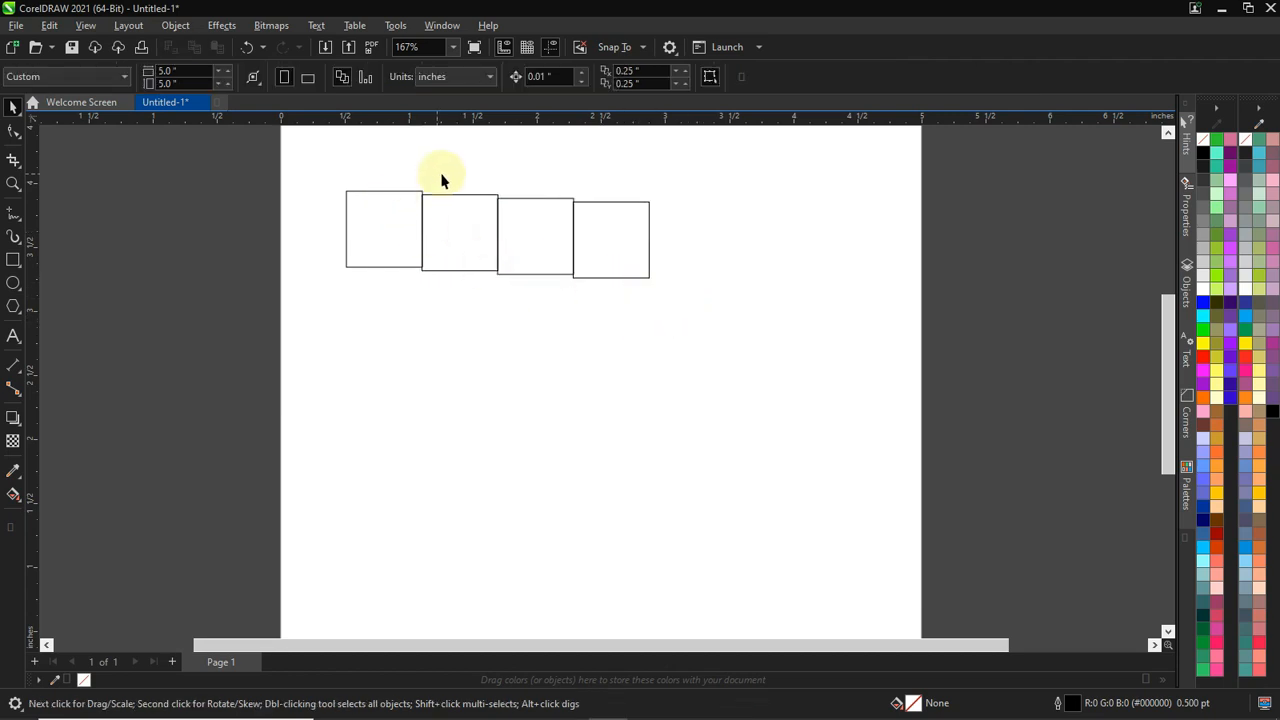
- Align the four squares along a common horizontal centre line and group them
scroll(443, 180, "up", 6)
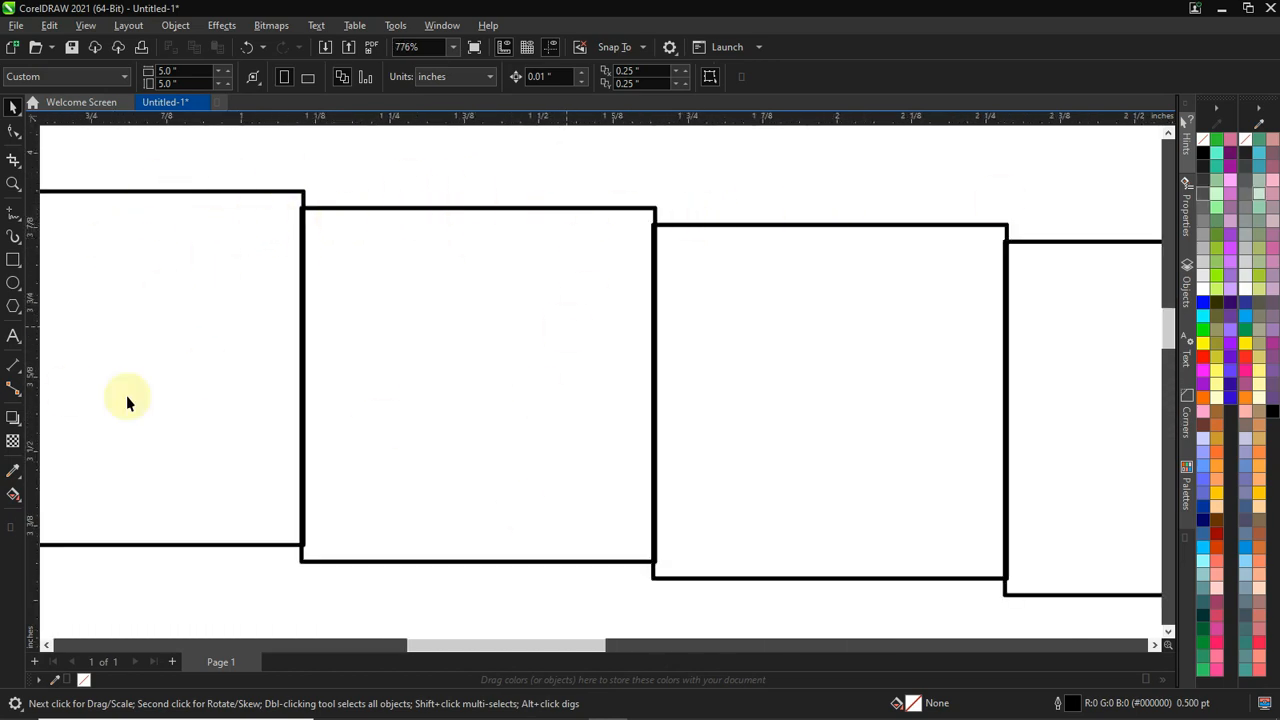
scroll(297, 160, "down", 4)
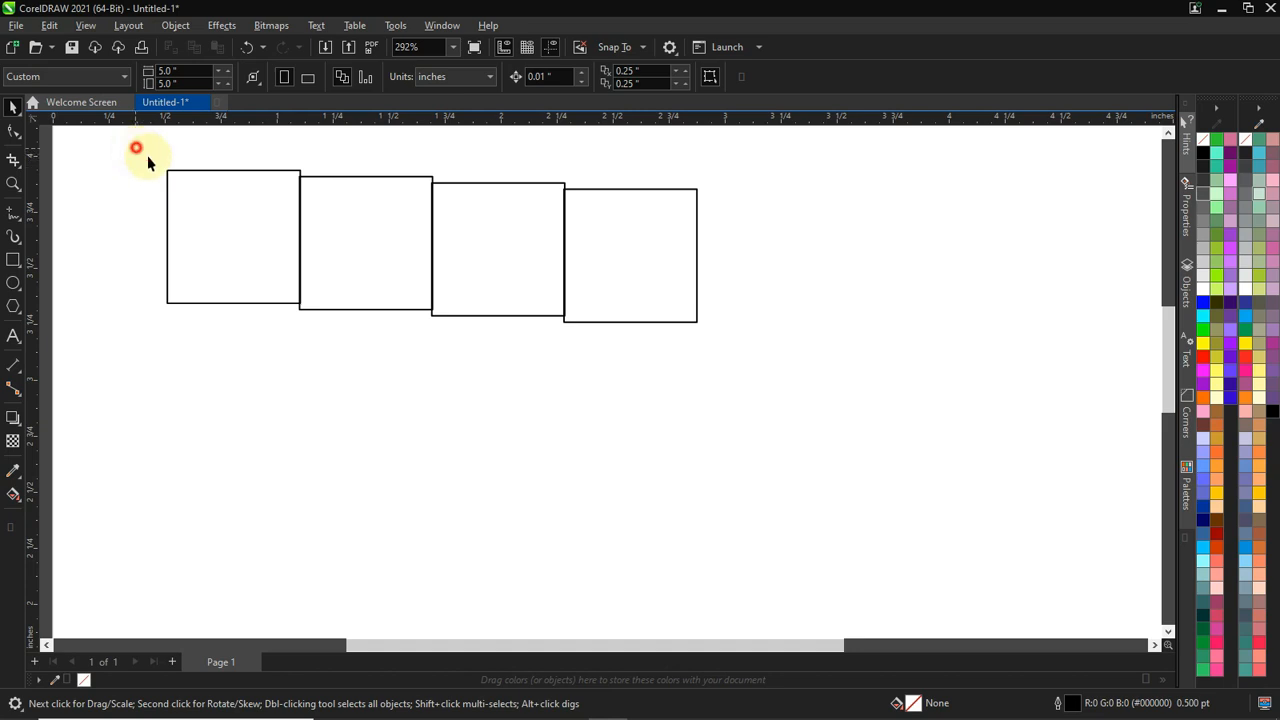
left_click_drag(136, 148, 750, 372)
key("e")
scroll(749, 371, "down", 1)
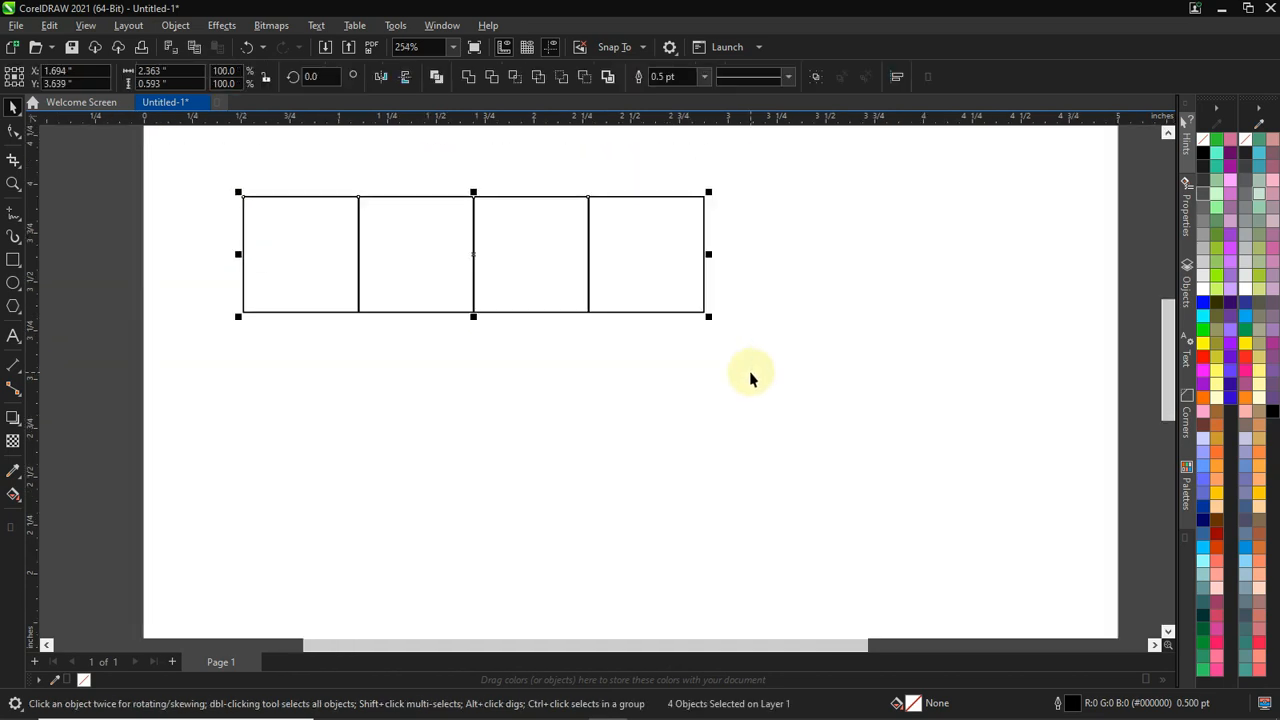
key("ctrl+g")
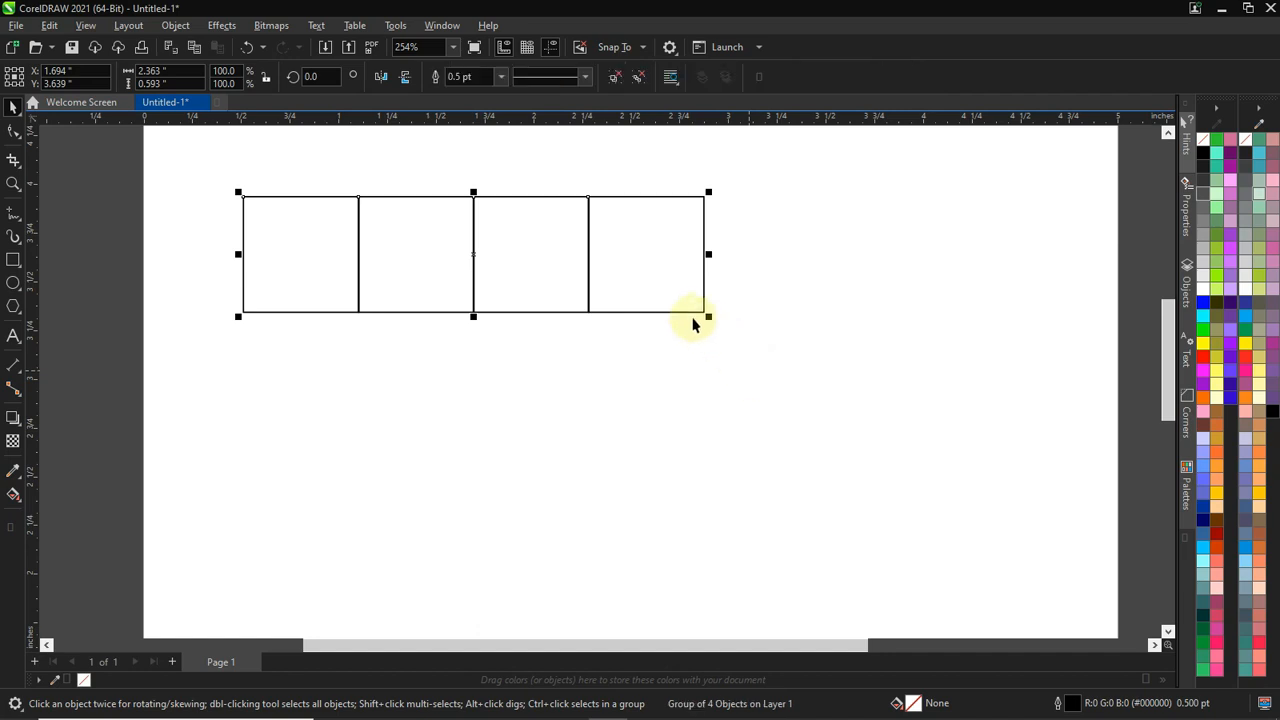
- Duplicate the grouped row downward, edge to edge, until four rows form a four-by-four grid
left_click_drag(474, 256, 613, 310)
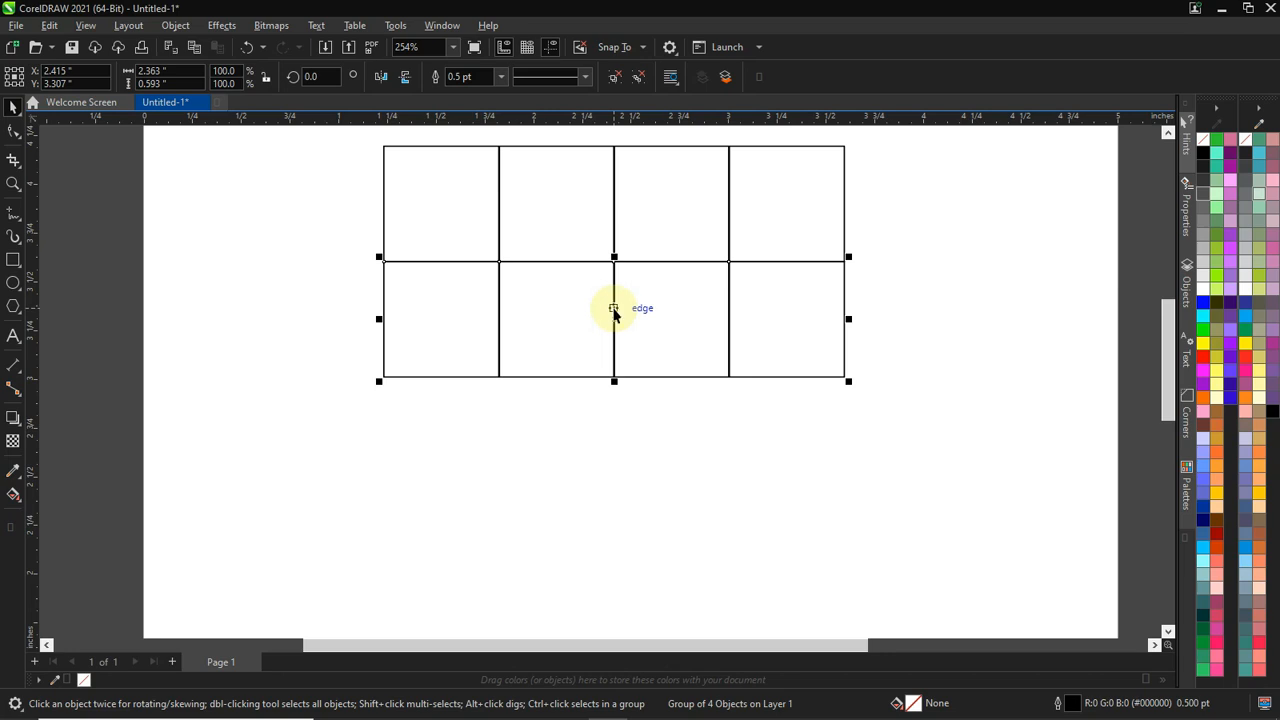
key("ctrl+r")
key("ctrl+r")
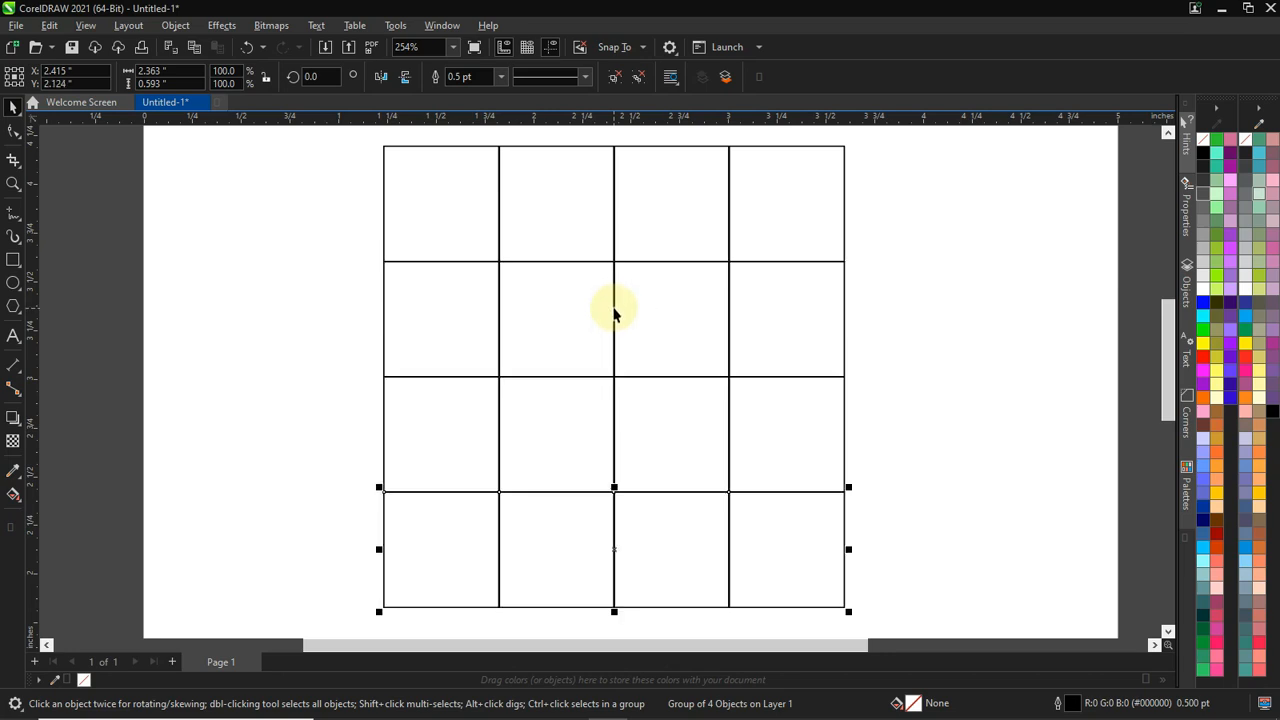
- Set the outline width of all four grid rows to 16 pt
key("ctrl+a")
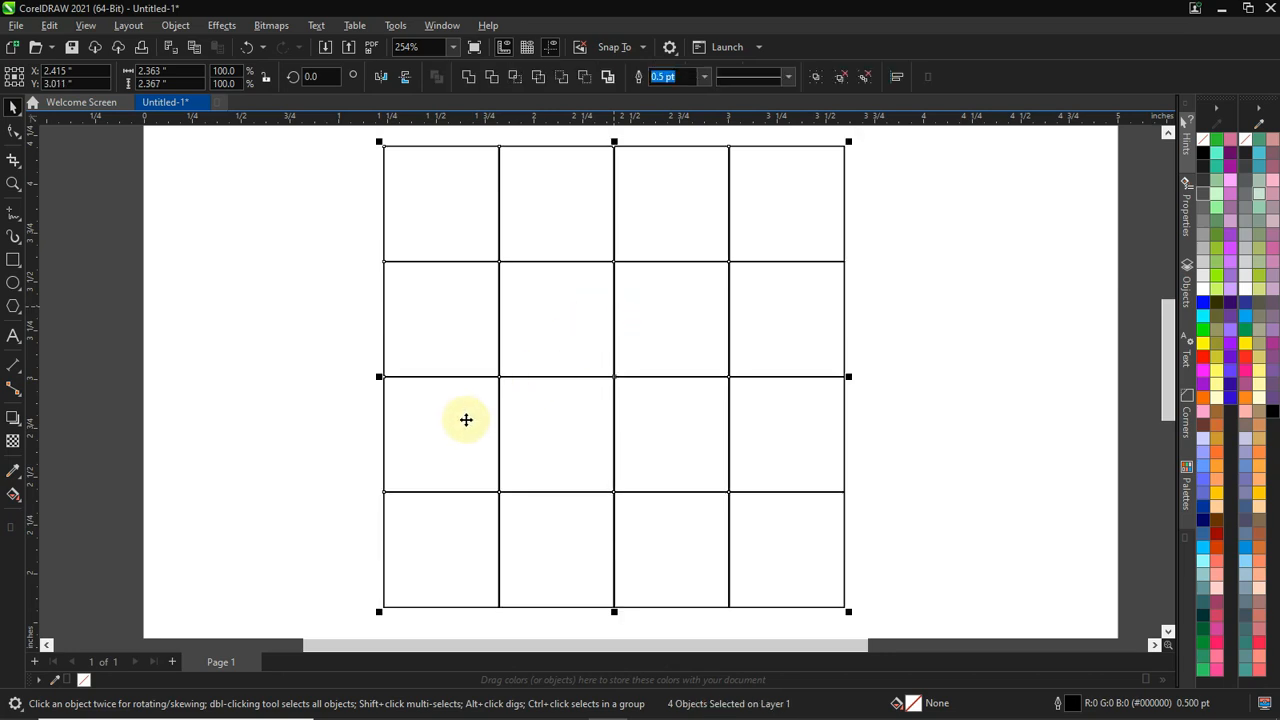
scroll(449, 437, "up", 12)
scroll(201, 191, "down", 3)
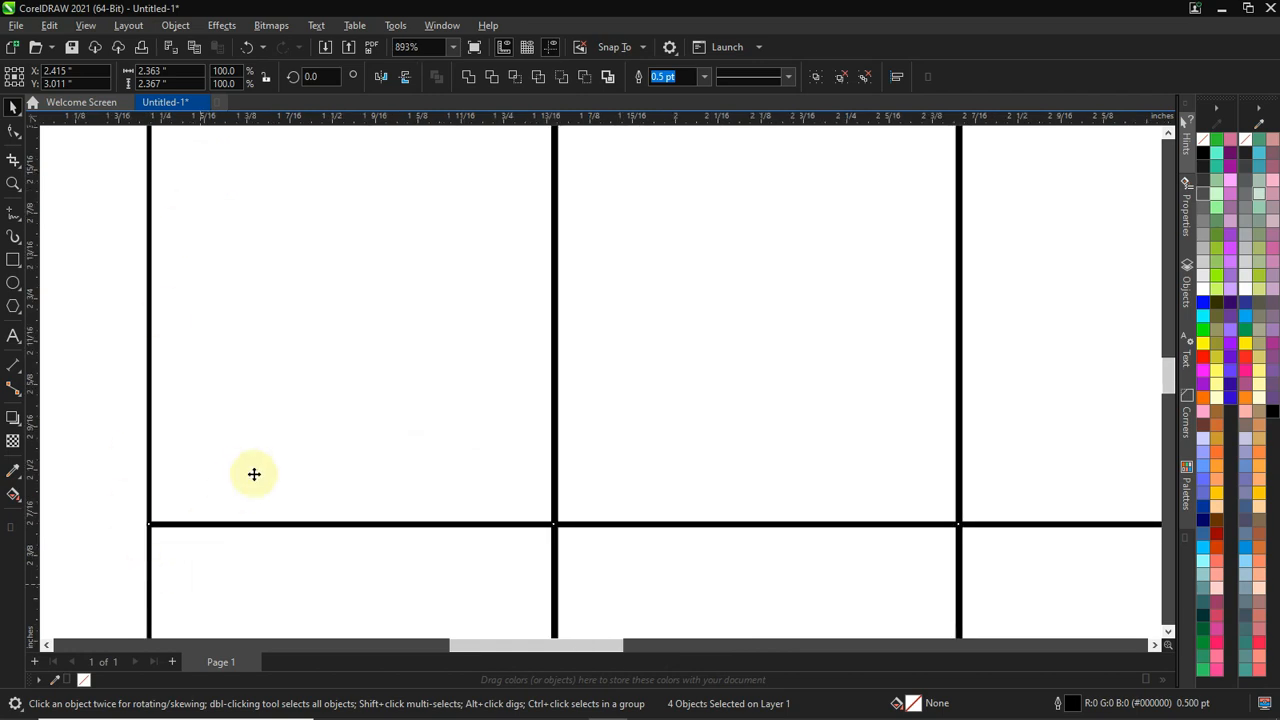
scroll(244, 495, "up", 3)
scroll(254, 507, "down", 10)
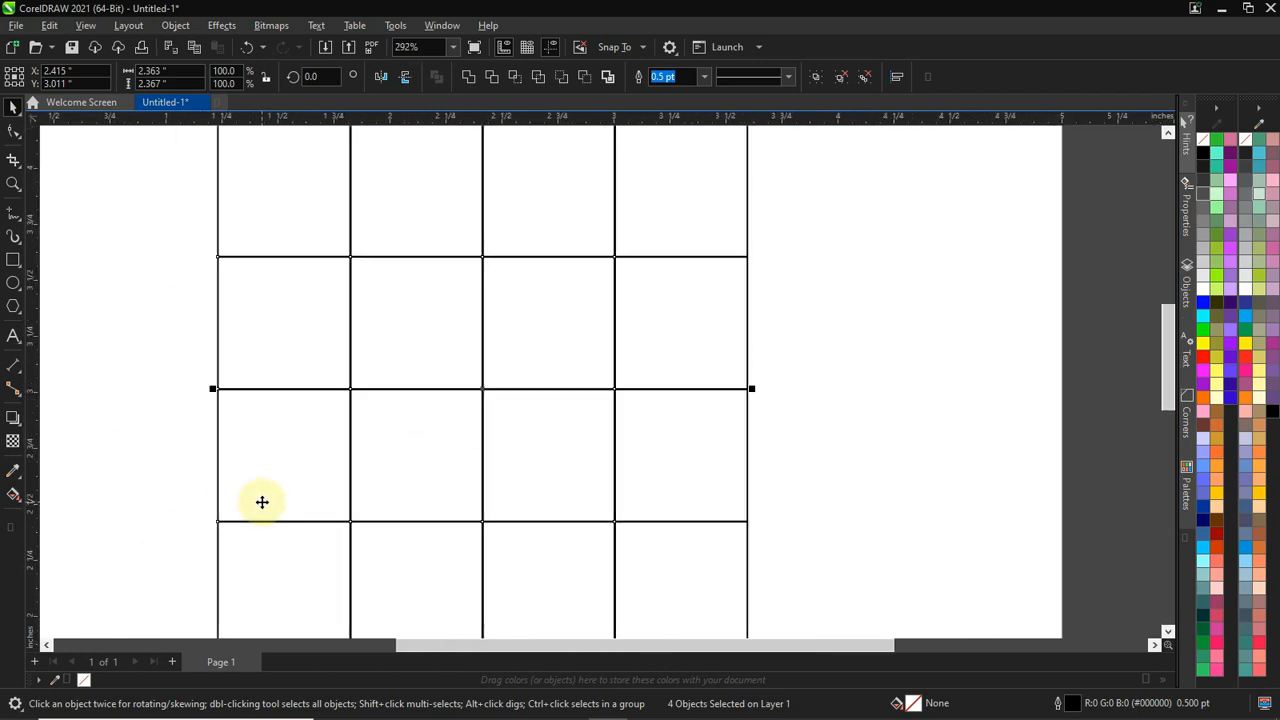
key("F6")
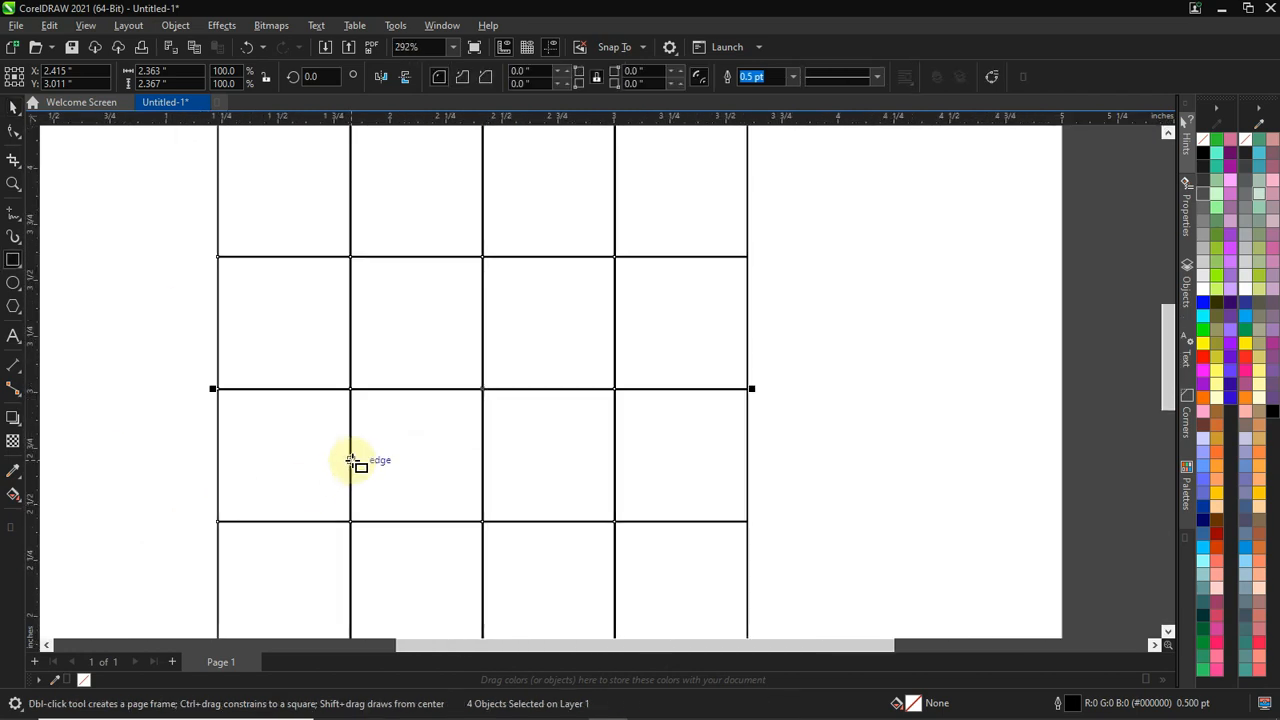
scroll(352, 460, "down", 1)
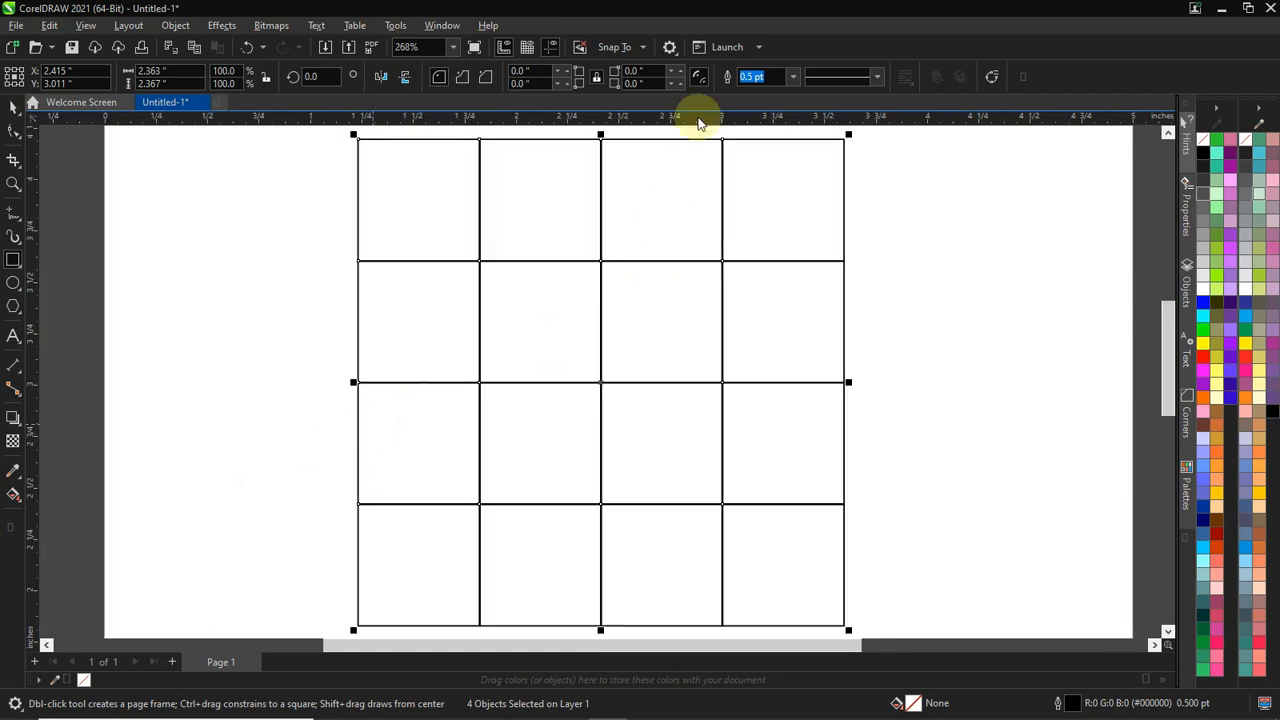
left_click(793, 77)
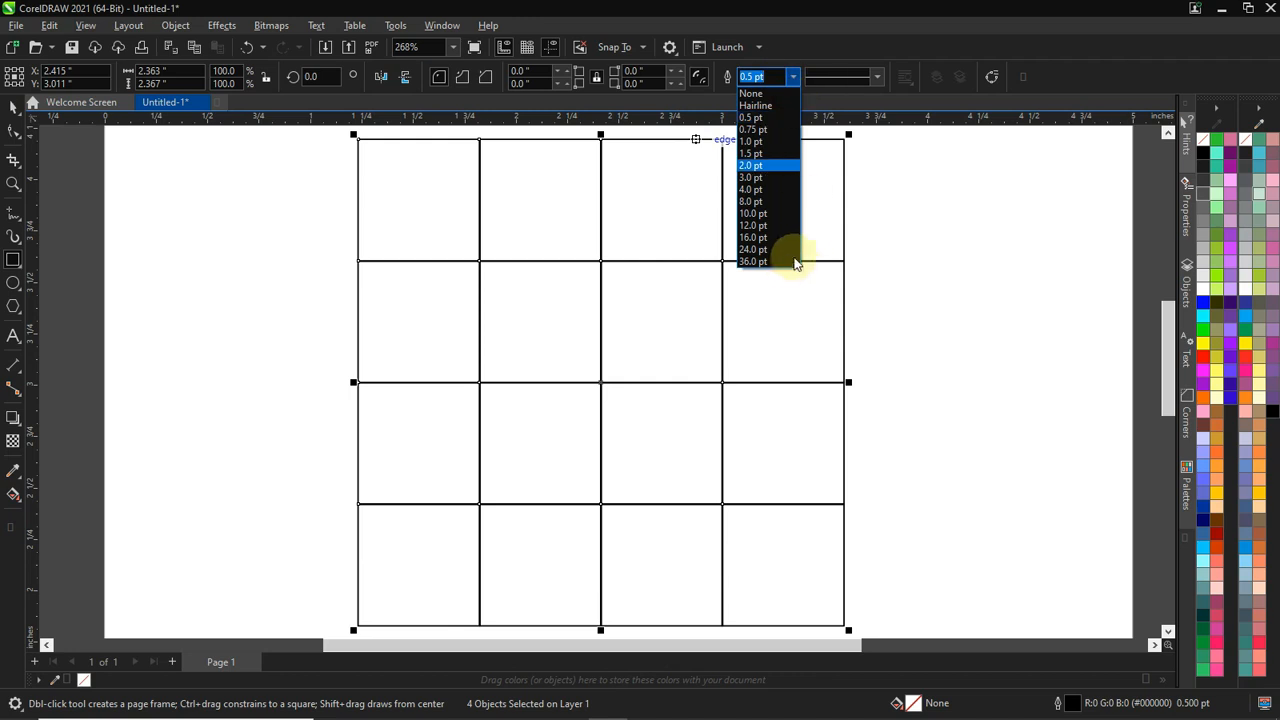
left_click(767, 238)
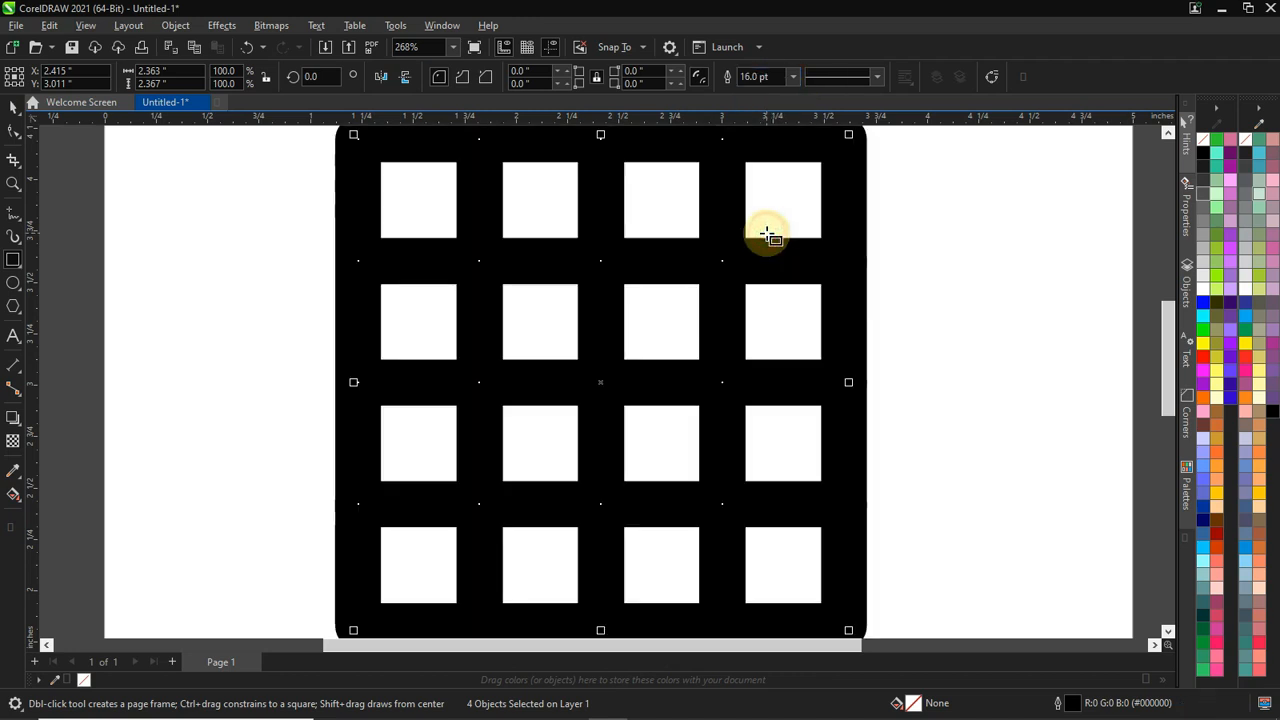
- Customize the toolbox to include the Outline Tools group
scroll(766, 234, "down", 3)
scroll(849, 191, "down", 4)
scroll(790, 195, "up", 6)
scroll(790, 195, "up", 3)
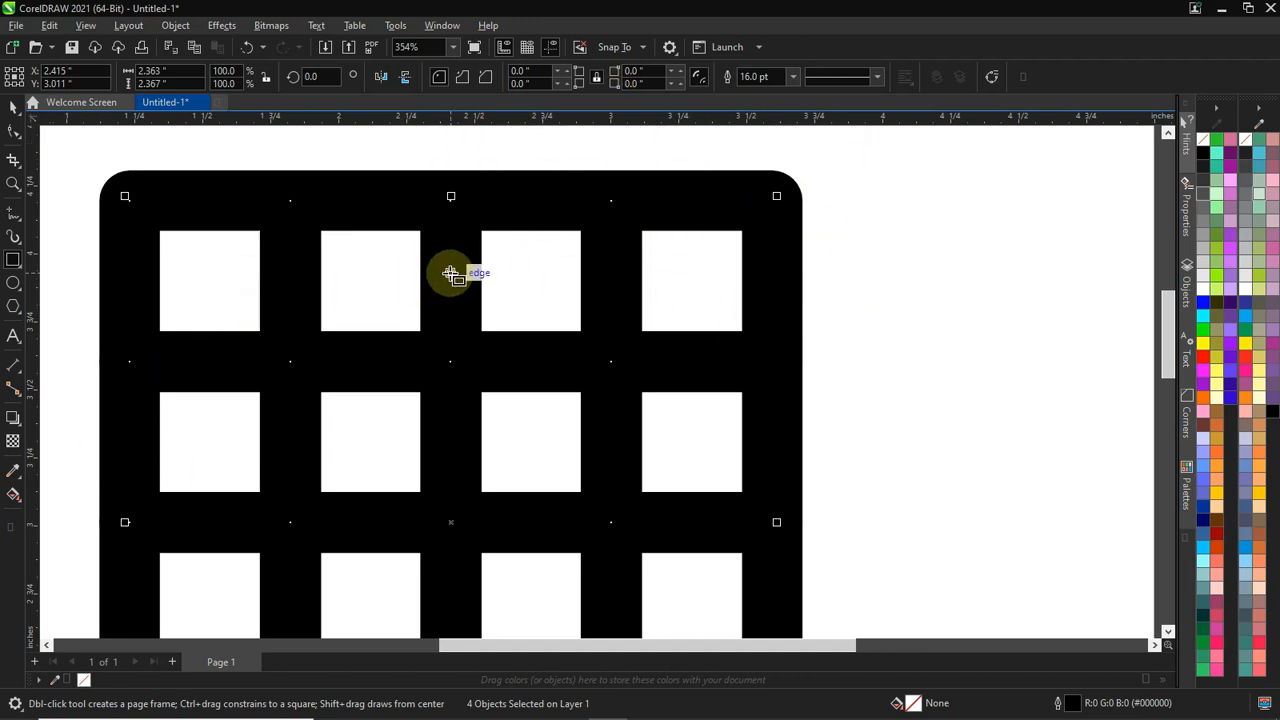
left_click(11, 530)
scroll(113, 423, "down", 1)
scroll(112, 432, "down", 15)
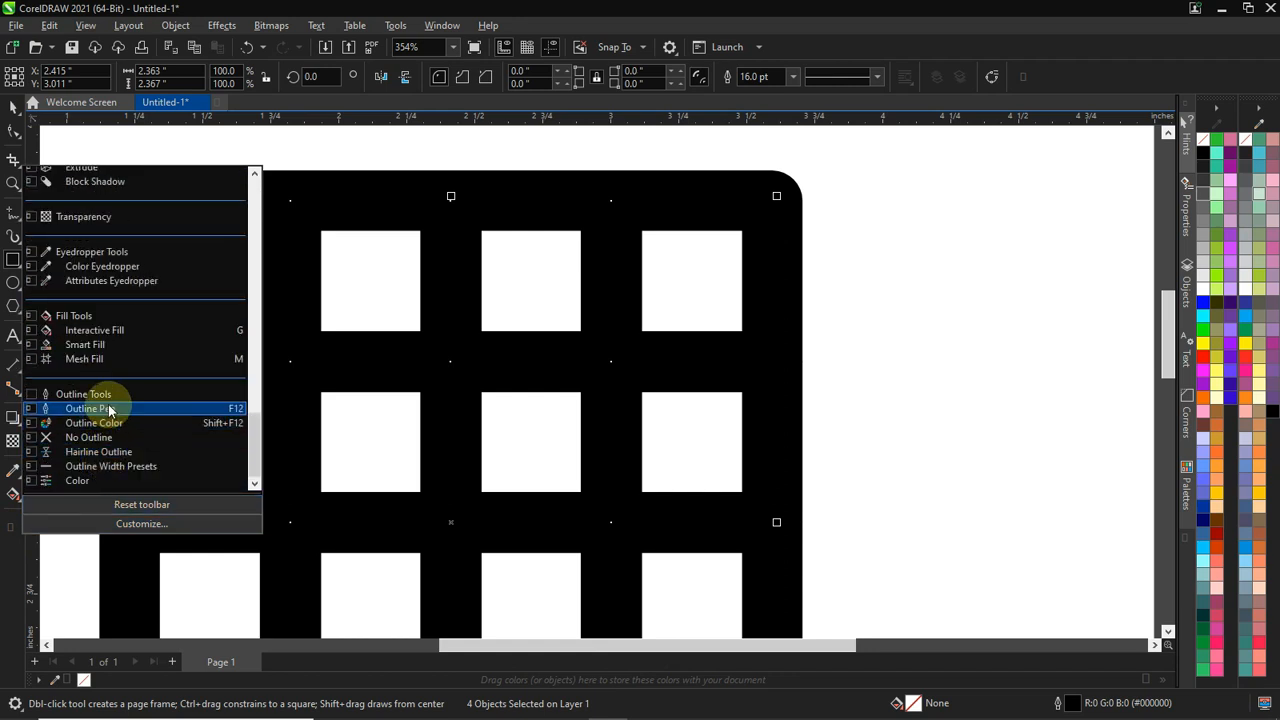
left_click(11, 527)
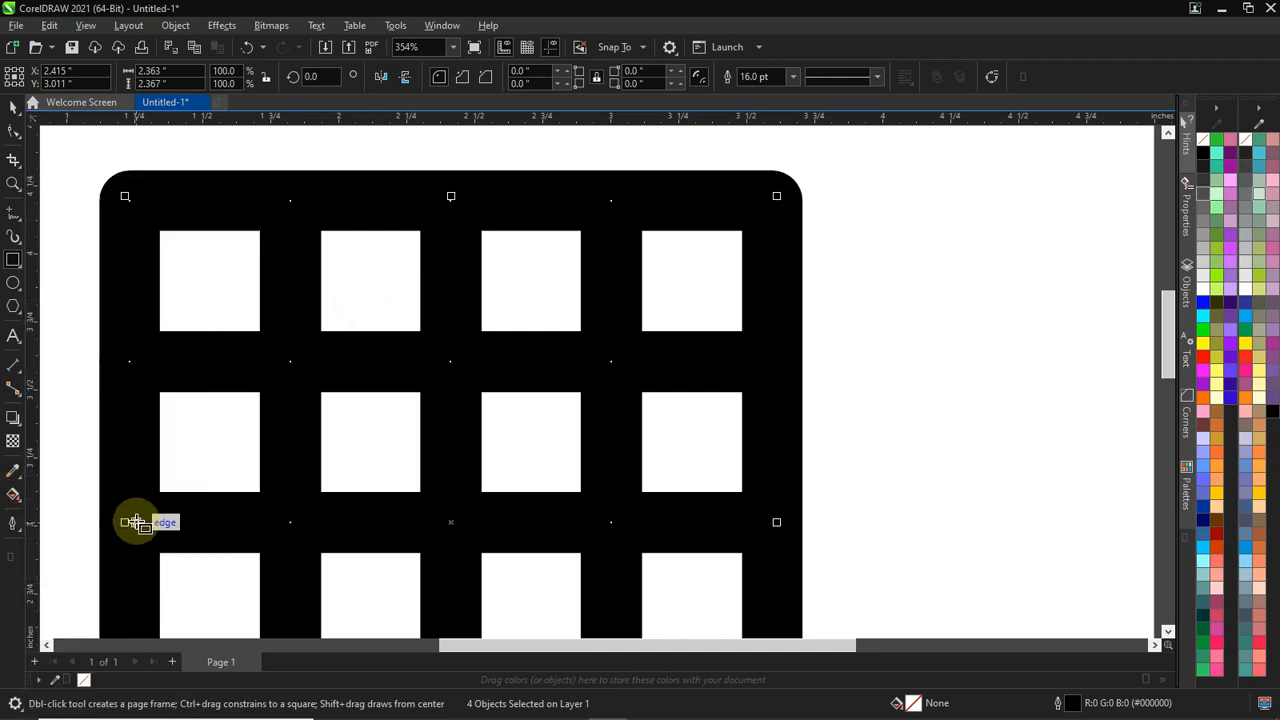
- Try a hairline outline on the whole grid and undo it
left_click(13, 524)
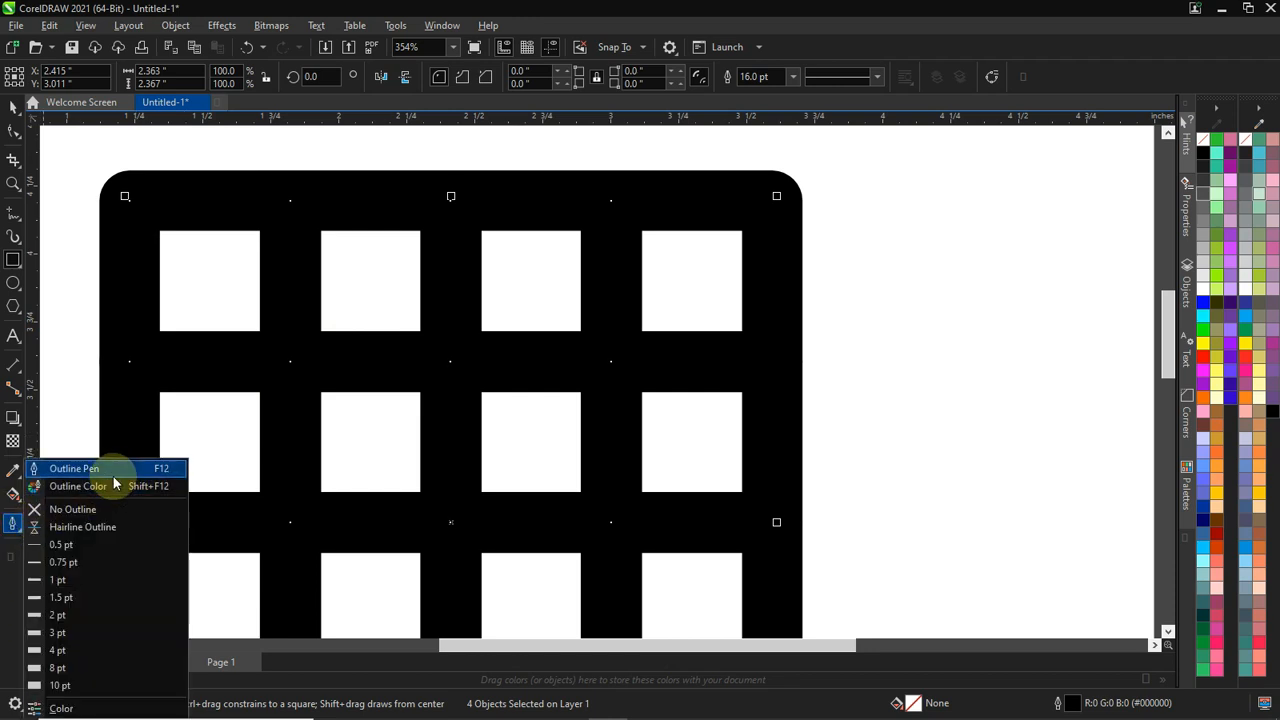
left_click(84, 527)
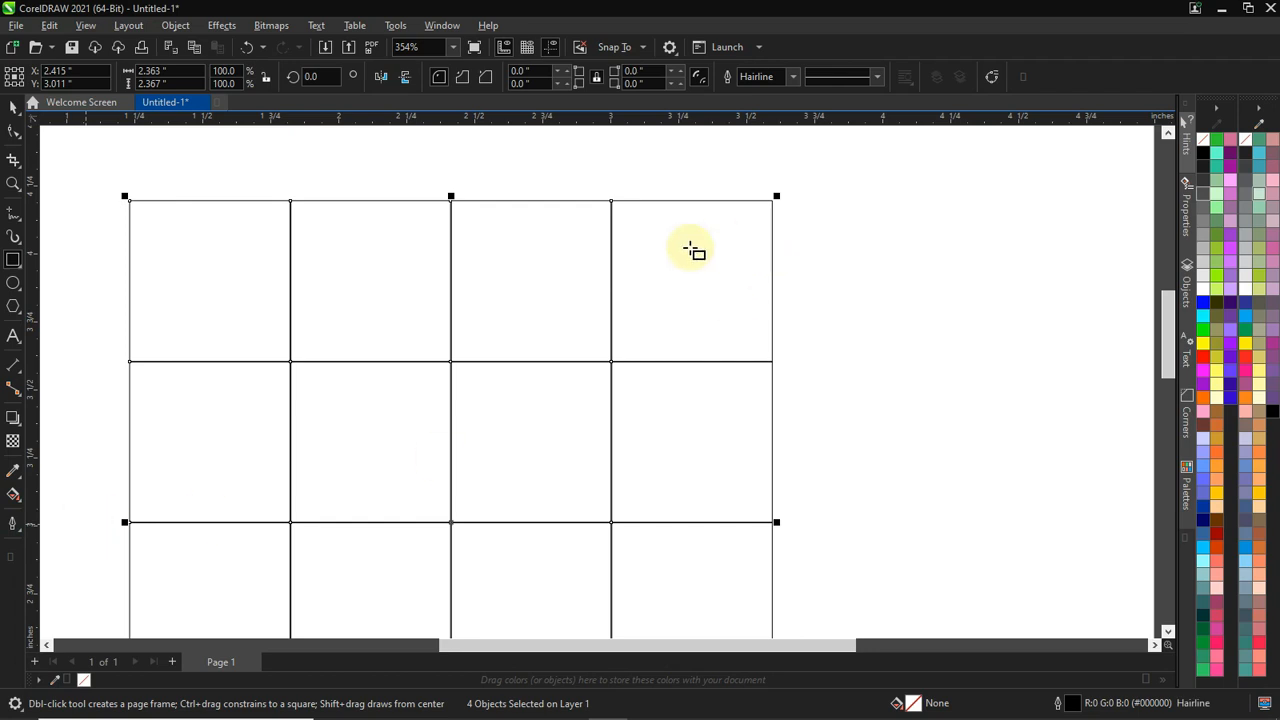
key("ctrl+z")
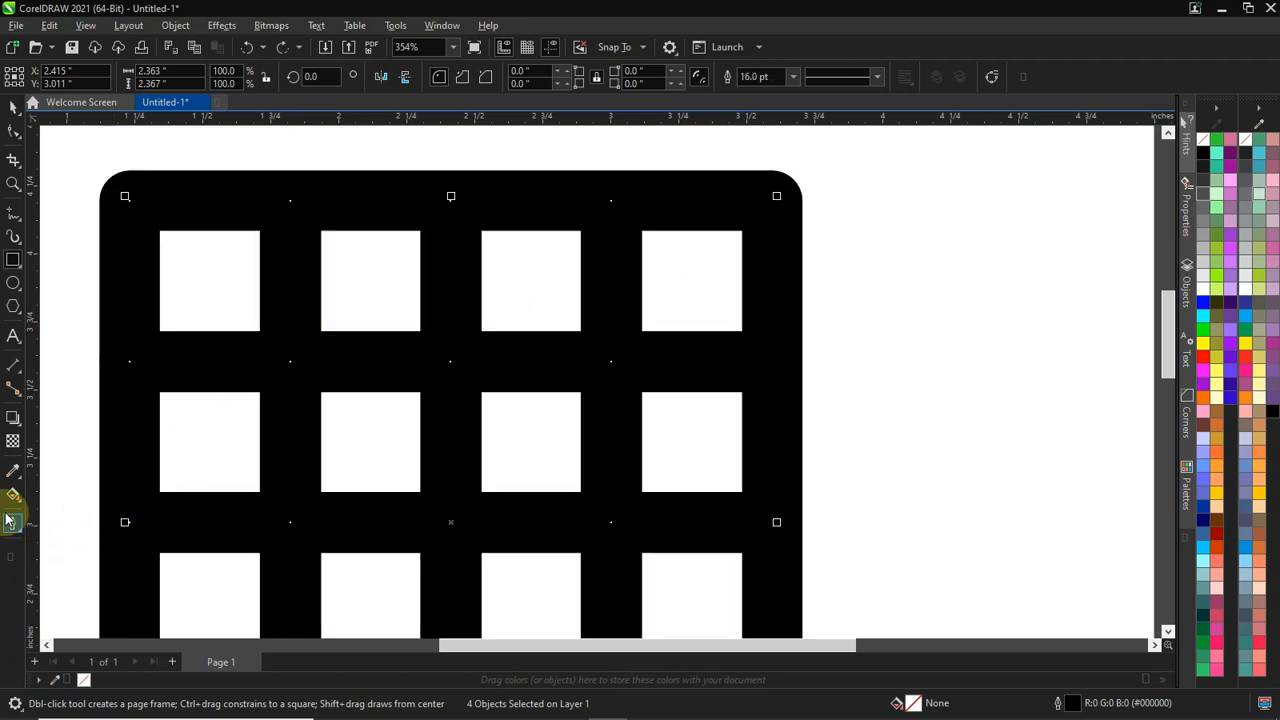
- In the Outline Pen settings, give the grid mitered corners and square line caps, and enable Scale with object and Behind fill
left_click(12, 524)
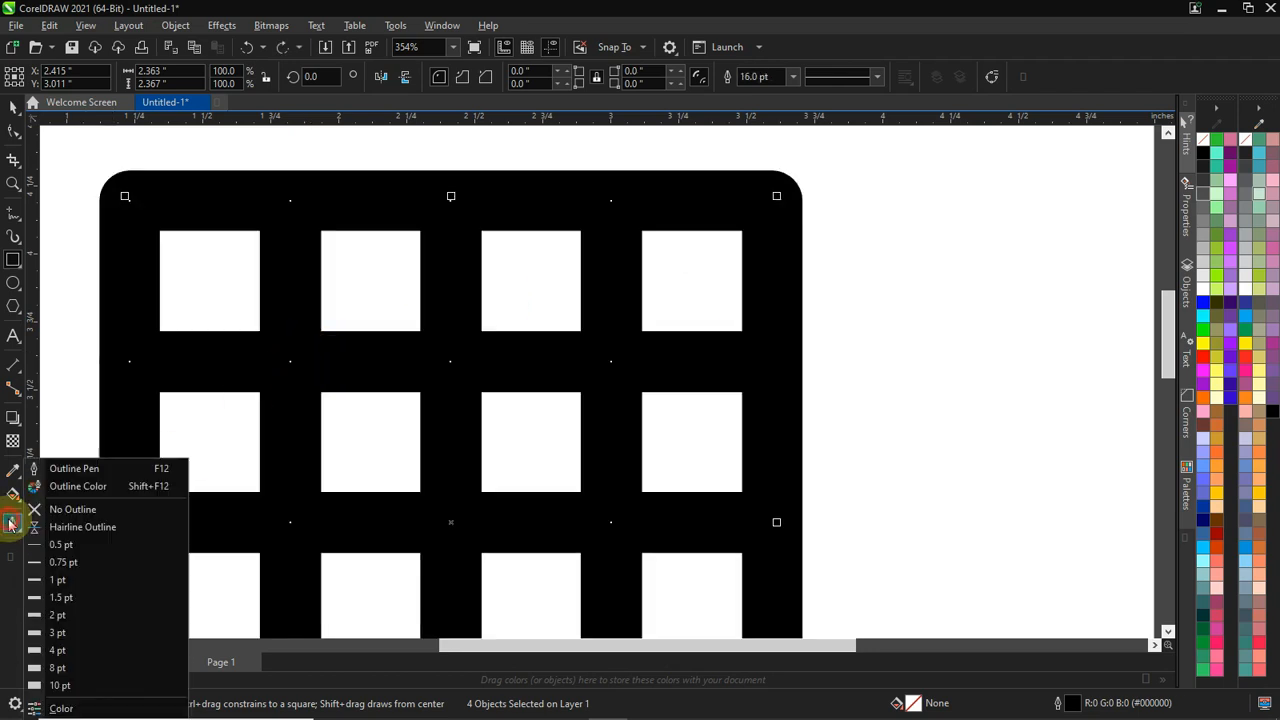
left_click(86, 474)
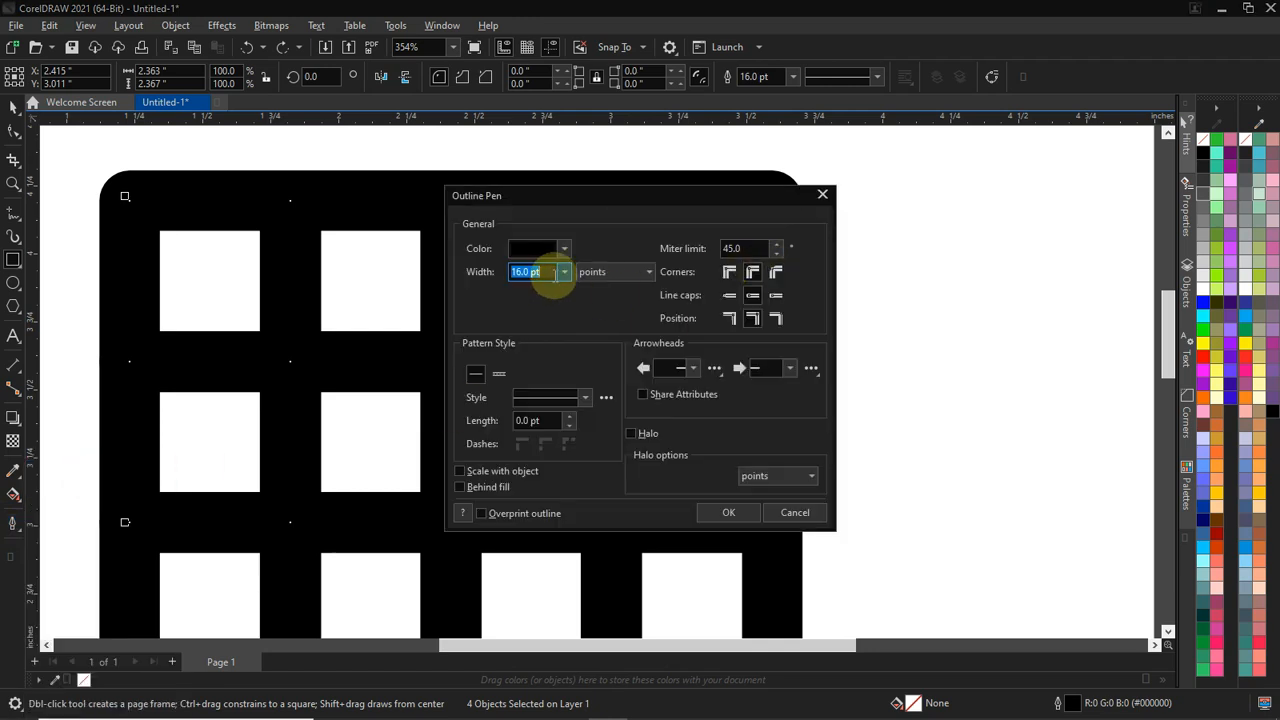
left_click(564, 272)
left_click(538, 437)
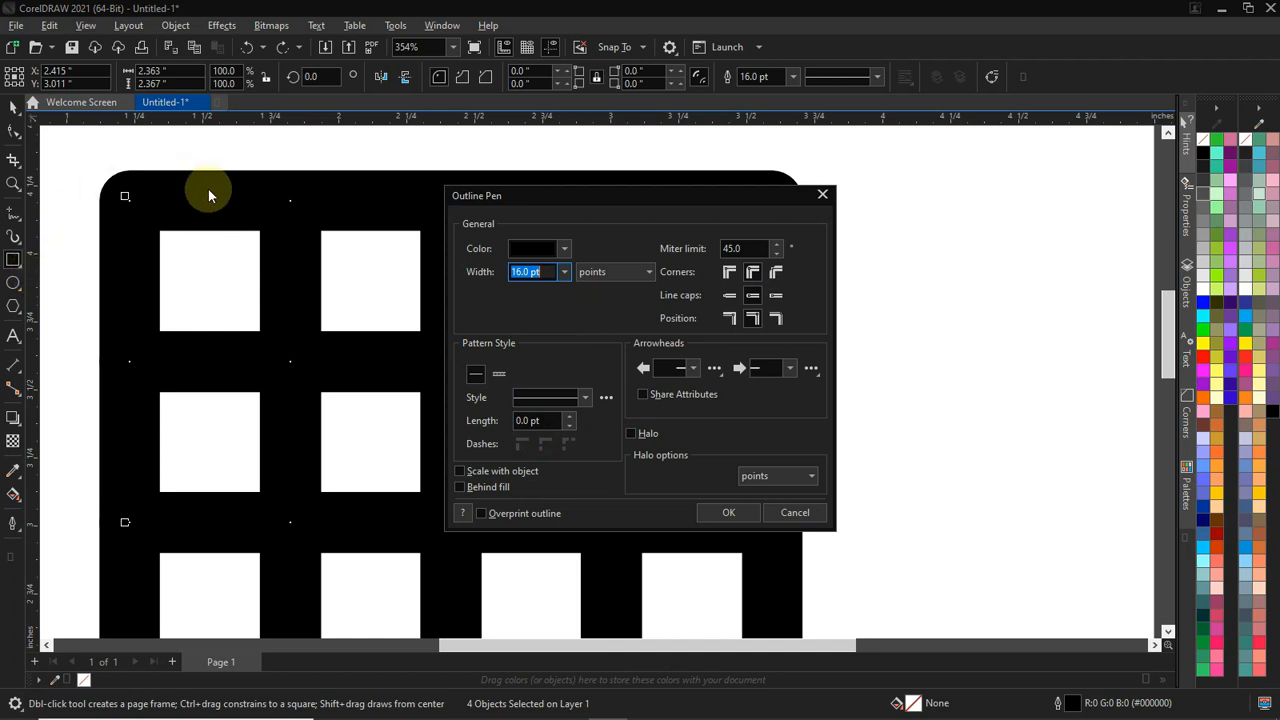
left_click(728, 274)
left_click(729, 297)
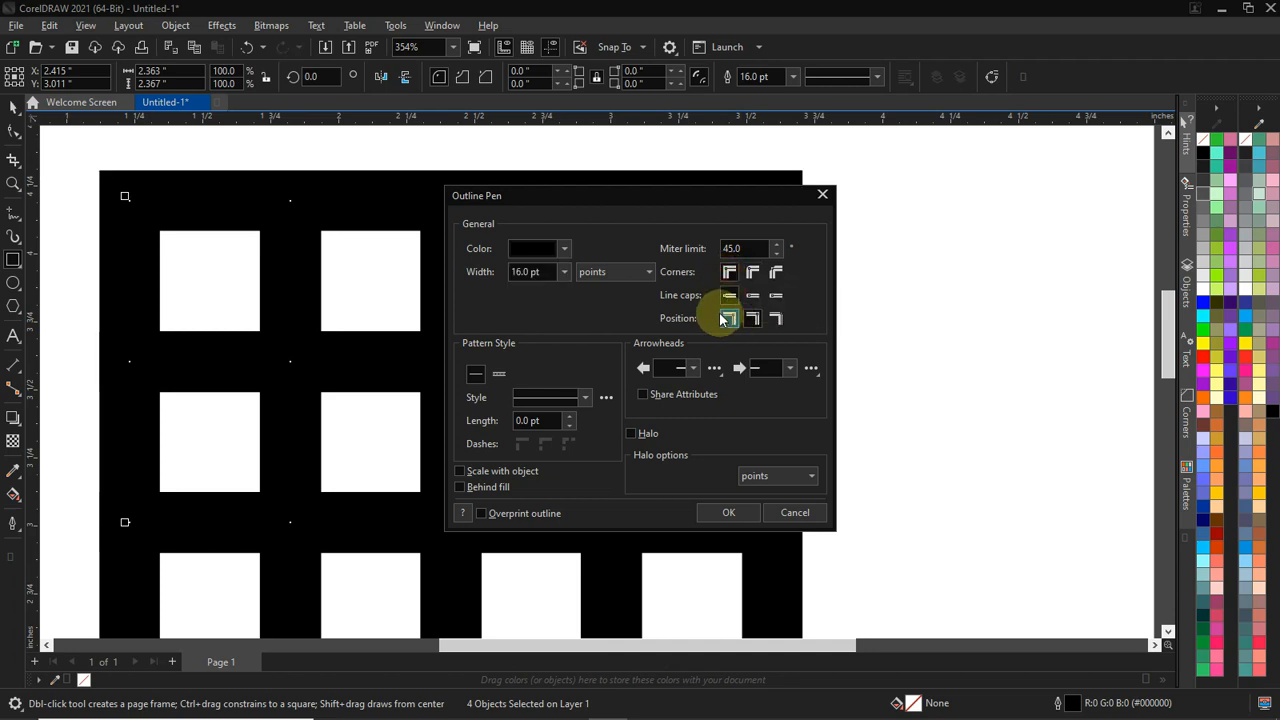
left_click(492, 471)
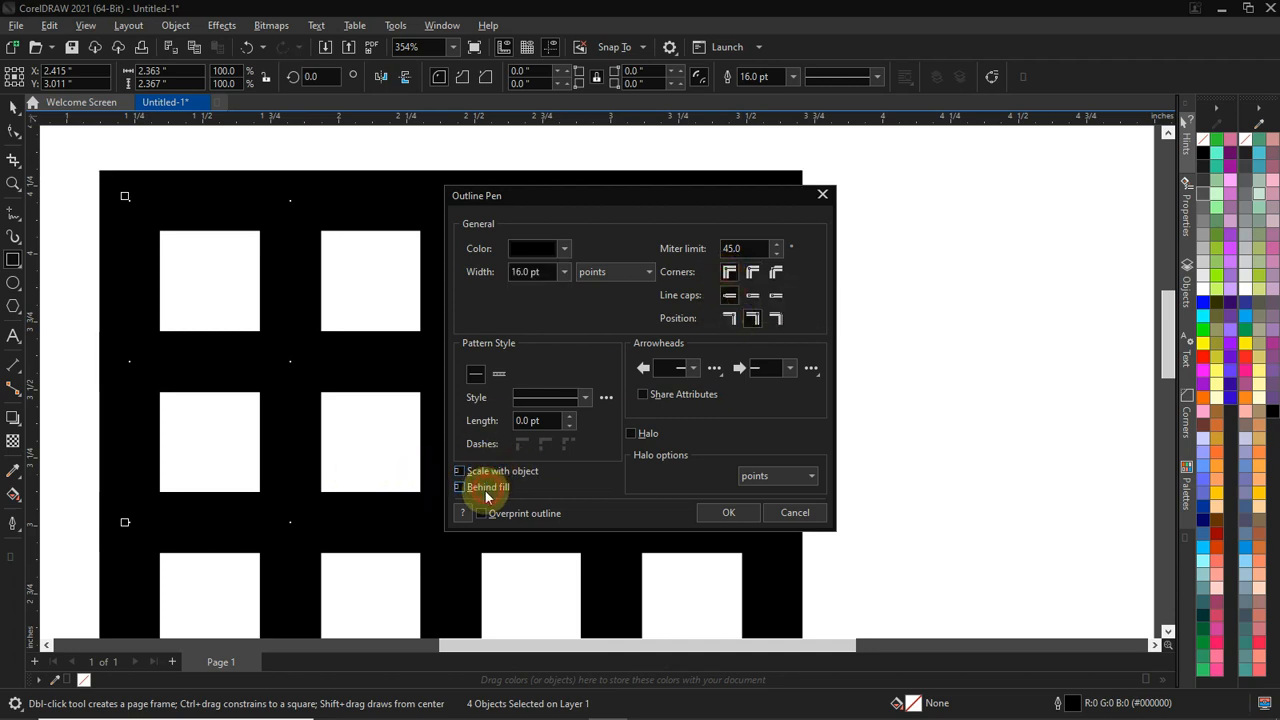
left_click(729, 511)
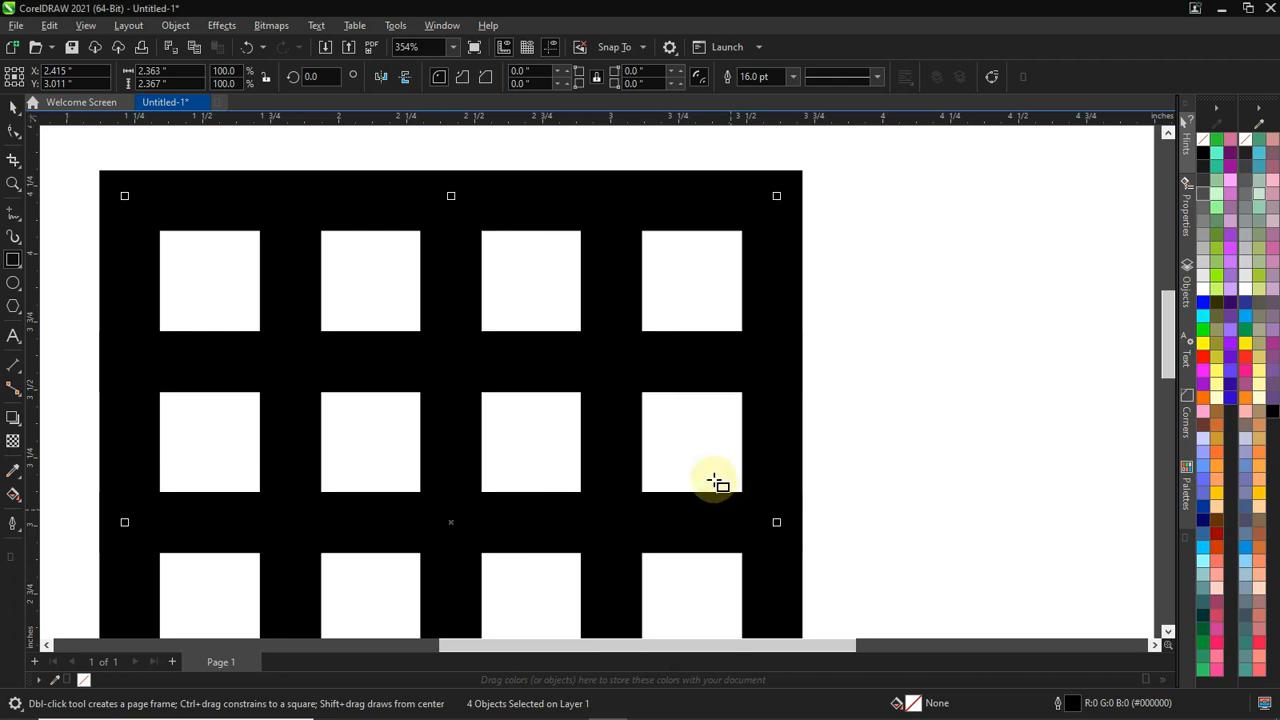
- Try rotating the whole grid freehand to about 323 degrees and undo the rotation
scroll(515, 441, "down", 4)
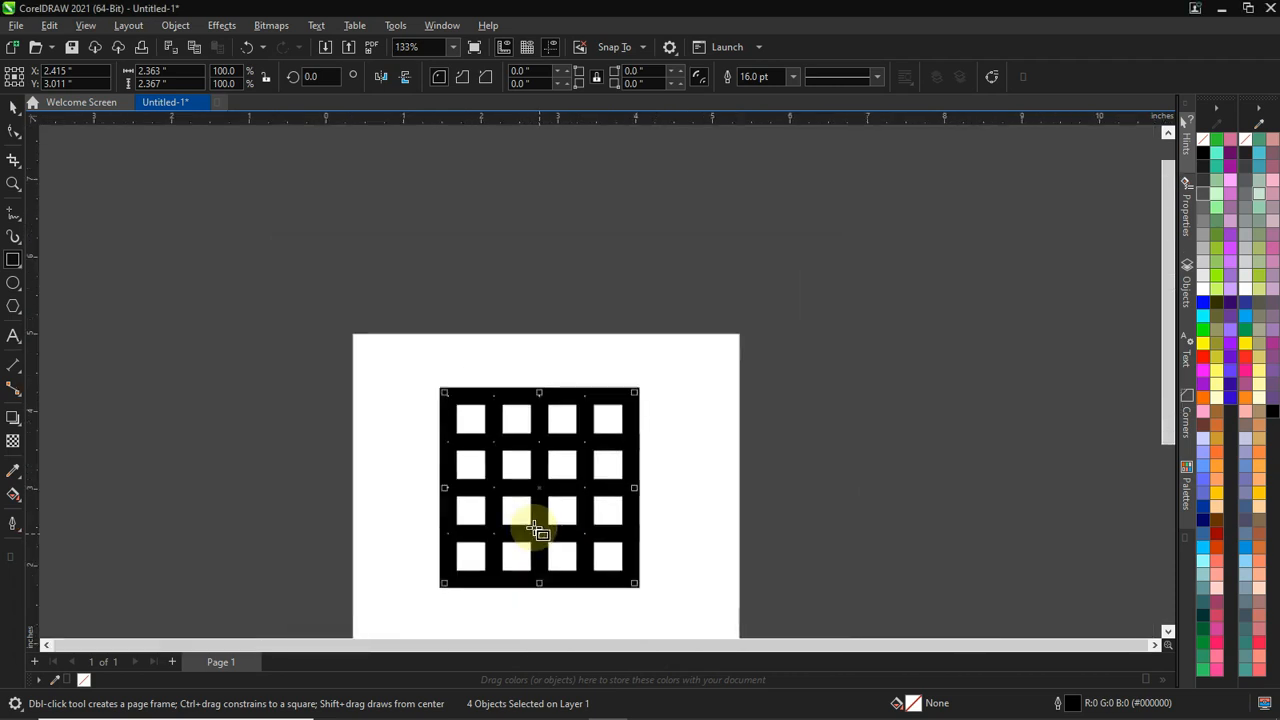
scroll(548, 522, "up", 4)
scroll(549, 523, "down", 4)
scroll(550, 540, "up", 2)
scroll(550, 543, "up", 1)
key("space")
scroll(575, 330, "down", 2)
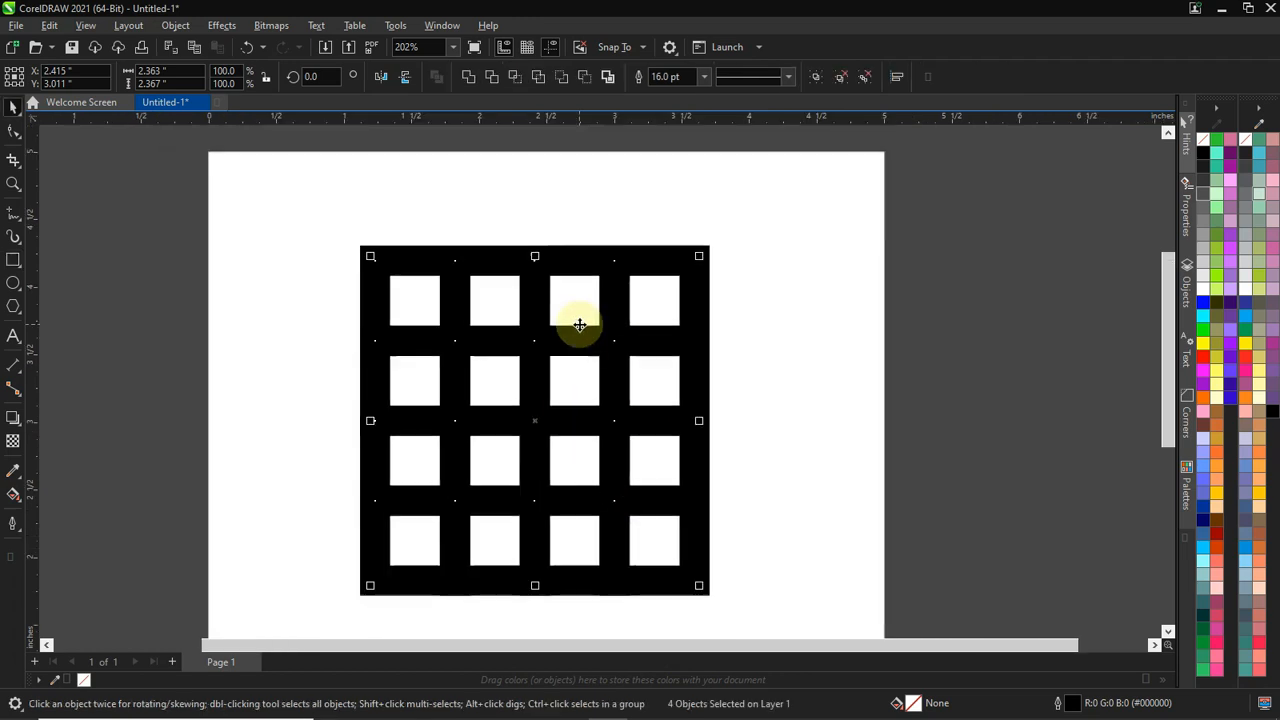
left_click_drag(390, 236, 715, 548)
left_click(612, 375)
left_click_drag(672, 276, 745, 374)
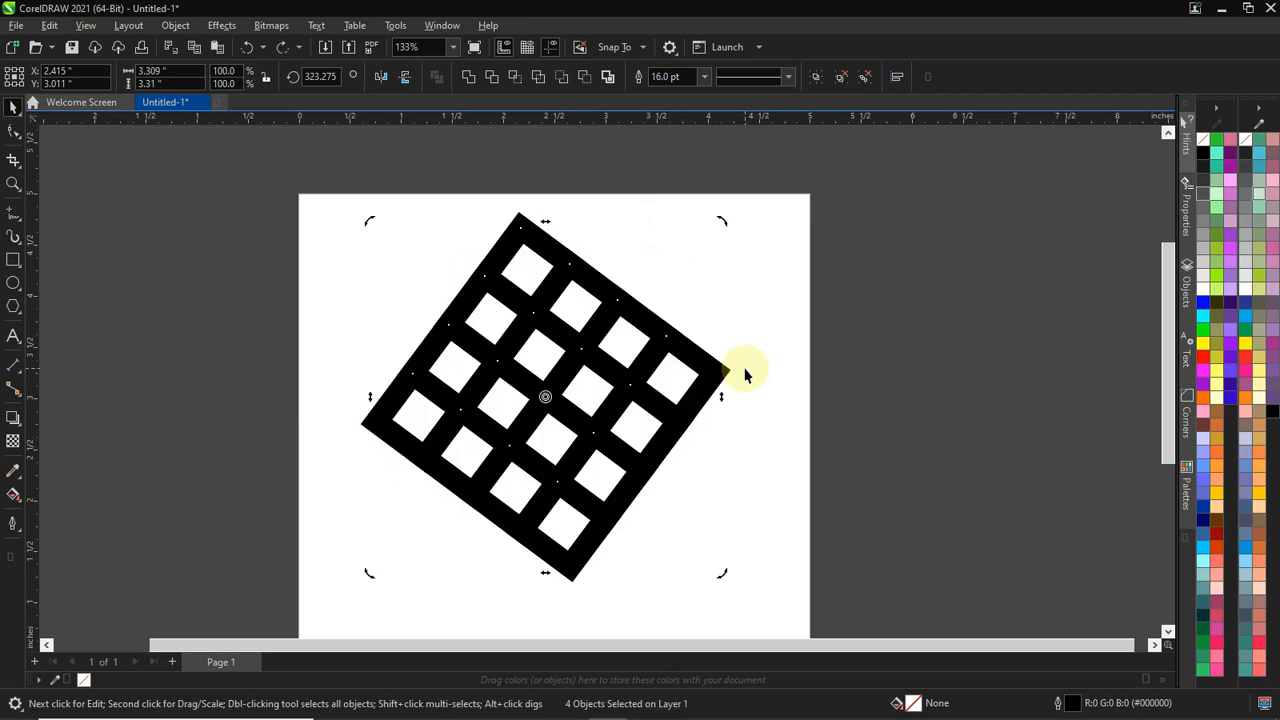
key("ctrl+z")
- Select the whole grid and rotate it freehand to about 315 degrees so it stands as a diamond
left_click(651, 294)
left_click(746, 323)
left_click_drag(370, 247, 718, 557)
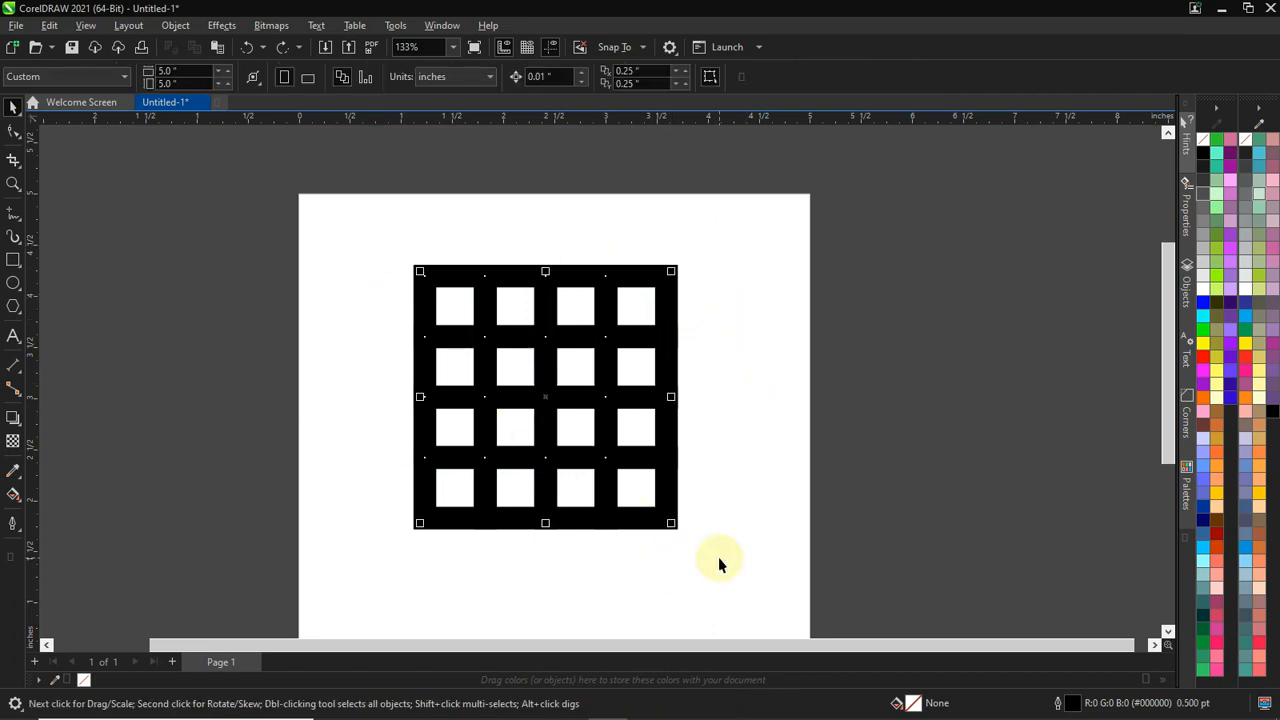
left_click(663, 357)
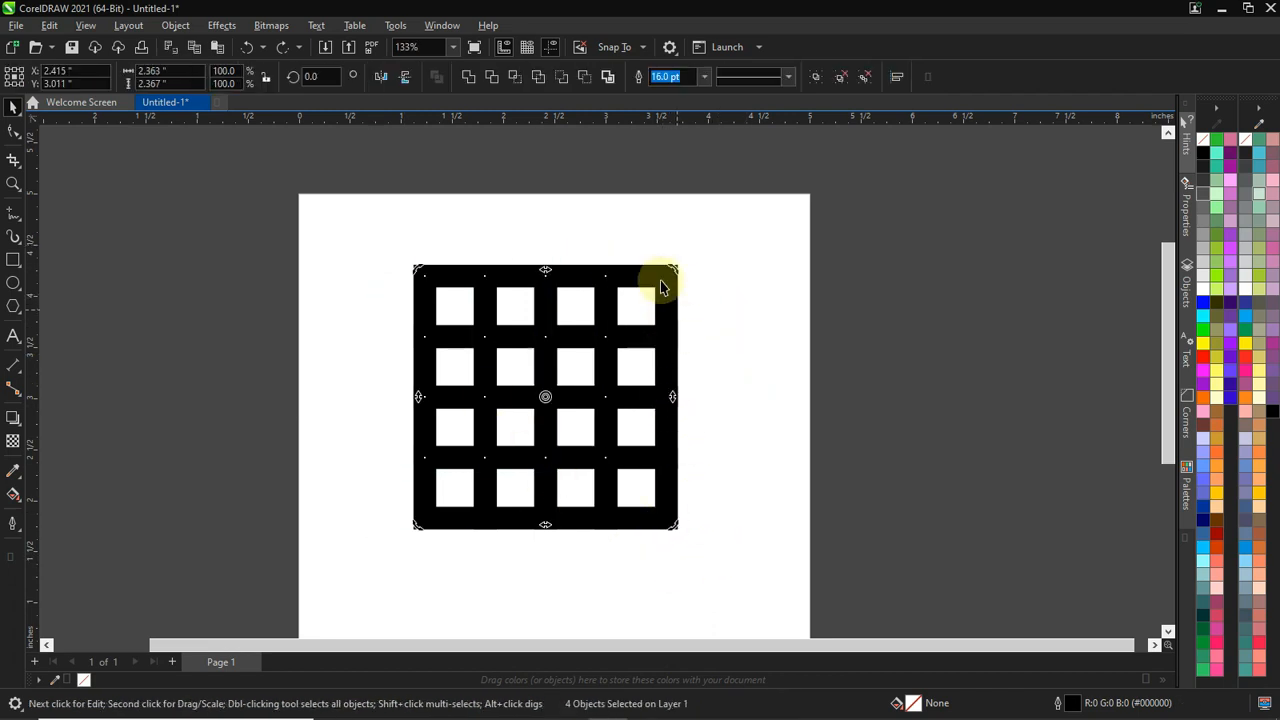
scroll(686, 271, "up", 6)
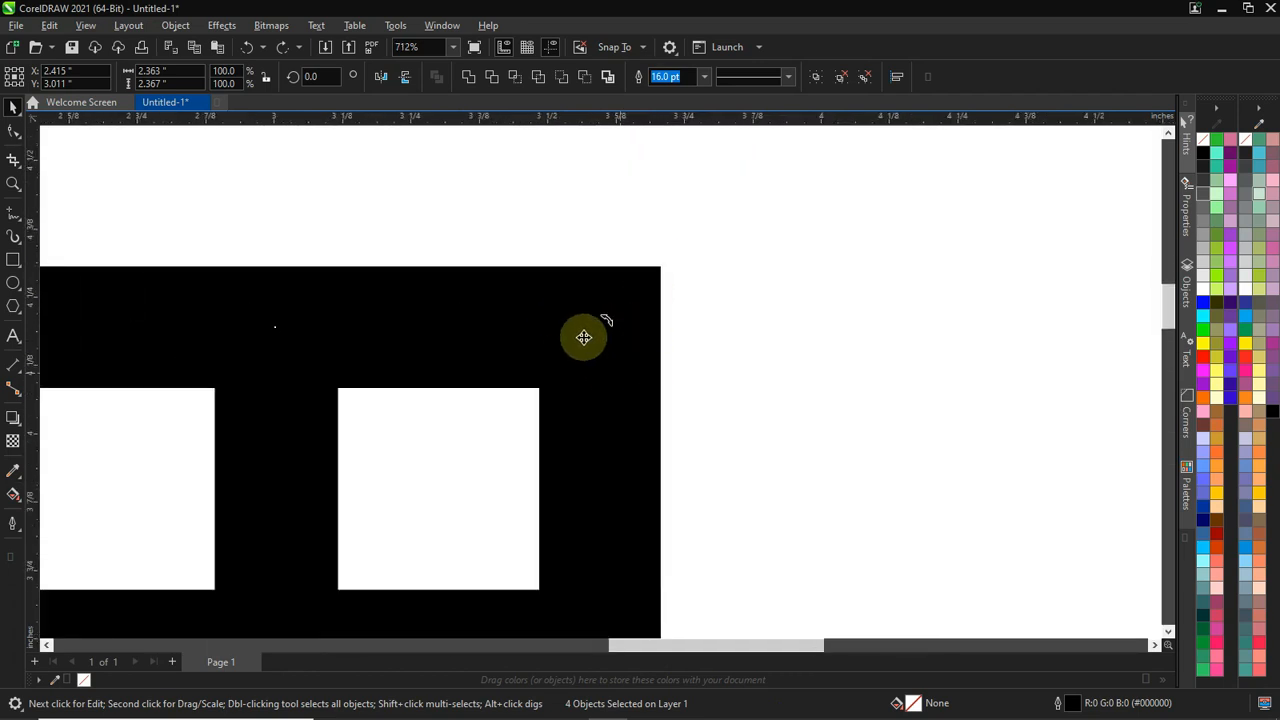
scroll(607, 330, "up", 4)
scroll(609, 337, "down", 6)
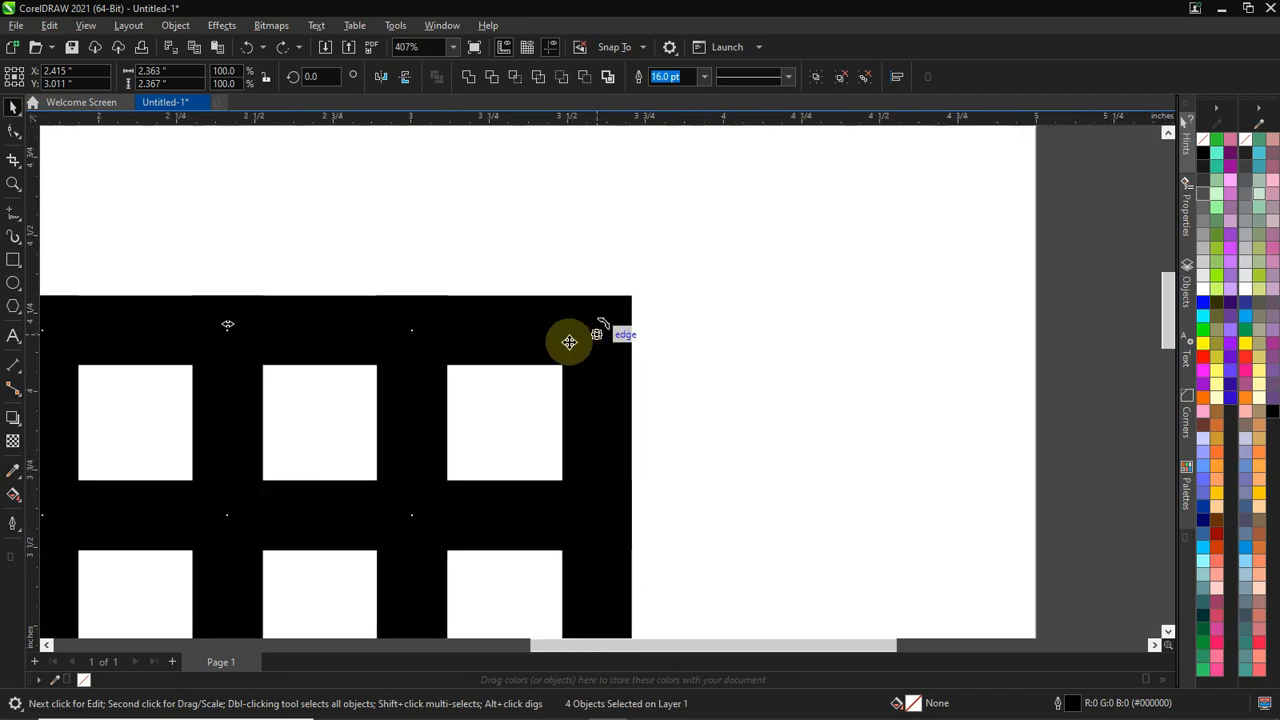
scroll(608, 337, "down", 2)
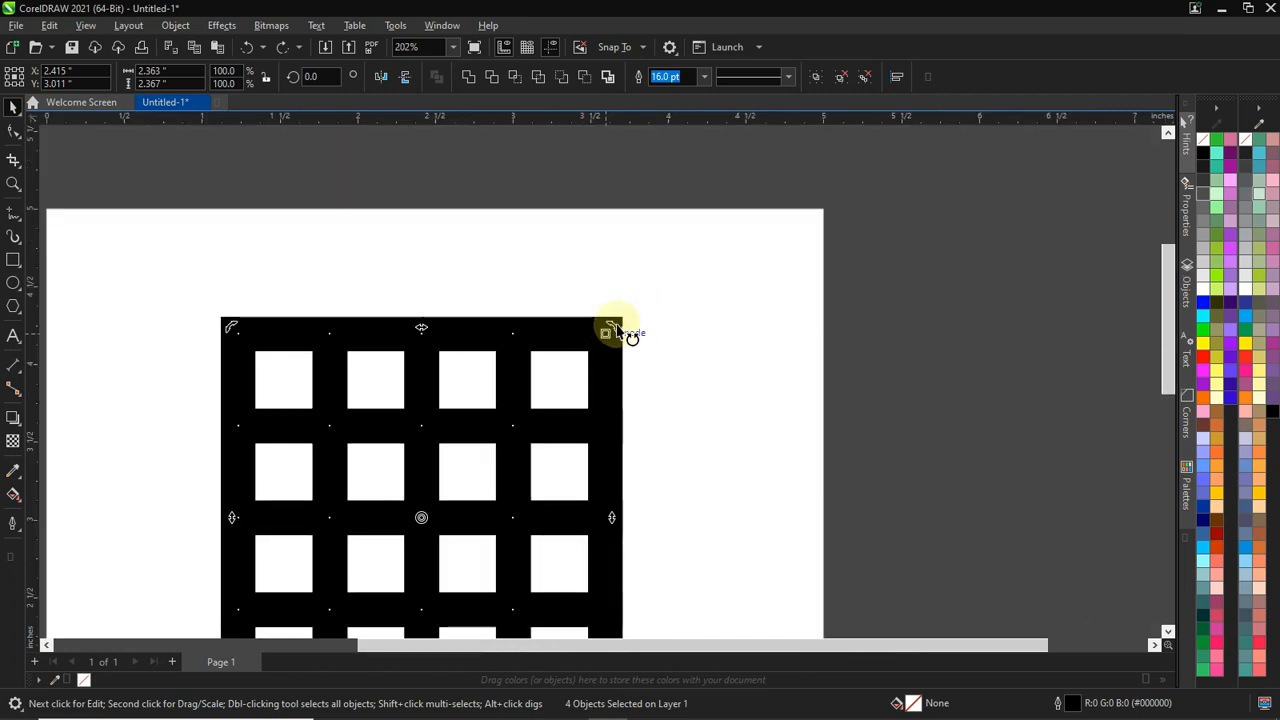
left_click_drag(613, 330, 700, 520)
scroll(580, 491, "down", 2)
scroll(543, 597, "up", 1)
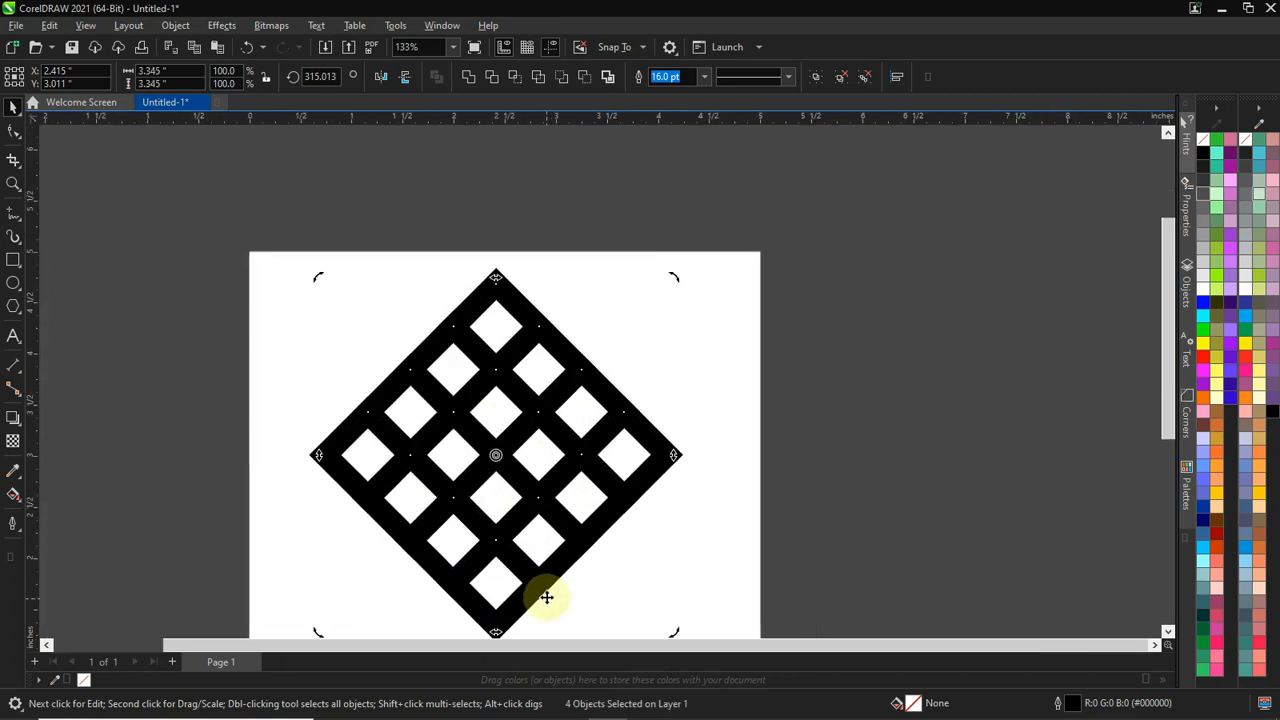
- Group the rotated grid, center it on the page and fit it to the view
key("ctrl+g")
key("p")
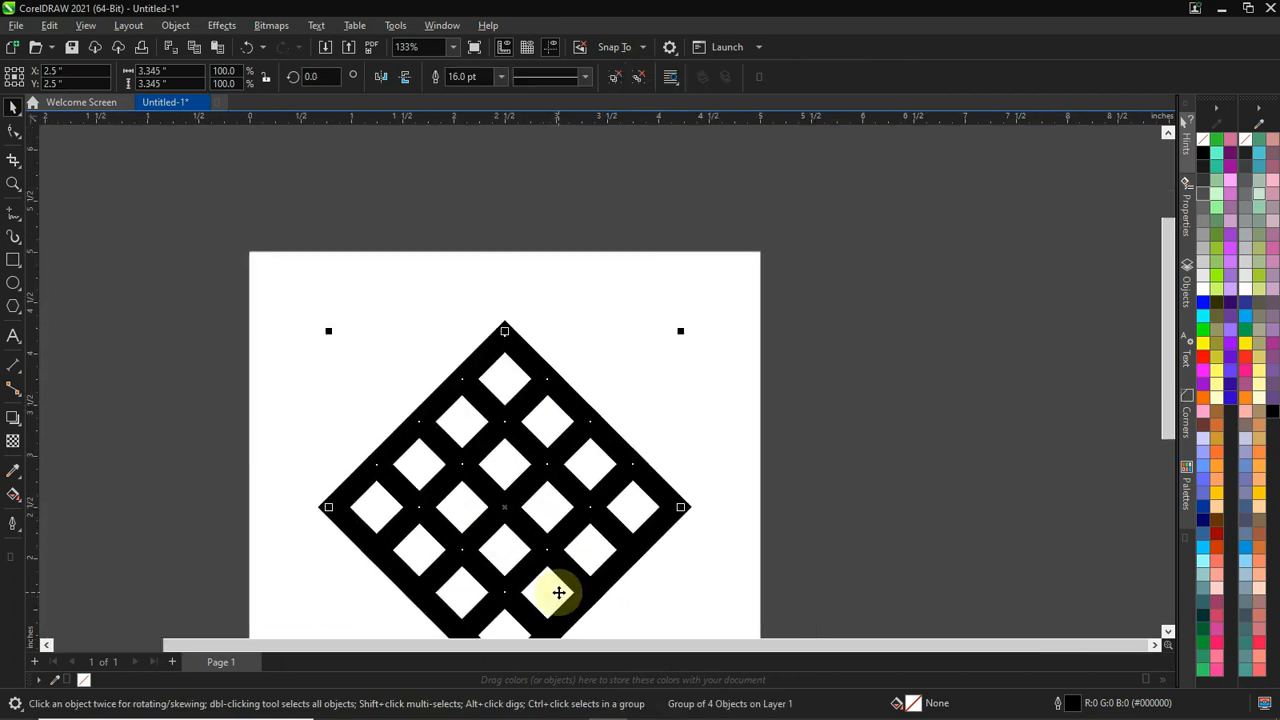
key("Escape")
key("F5")
key("F4")
key("space")
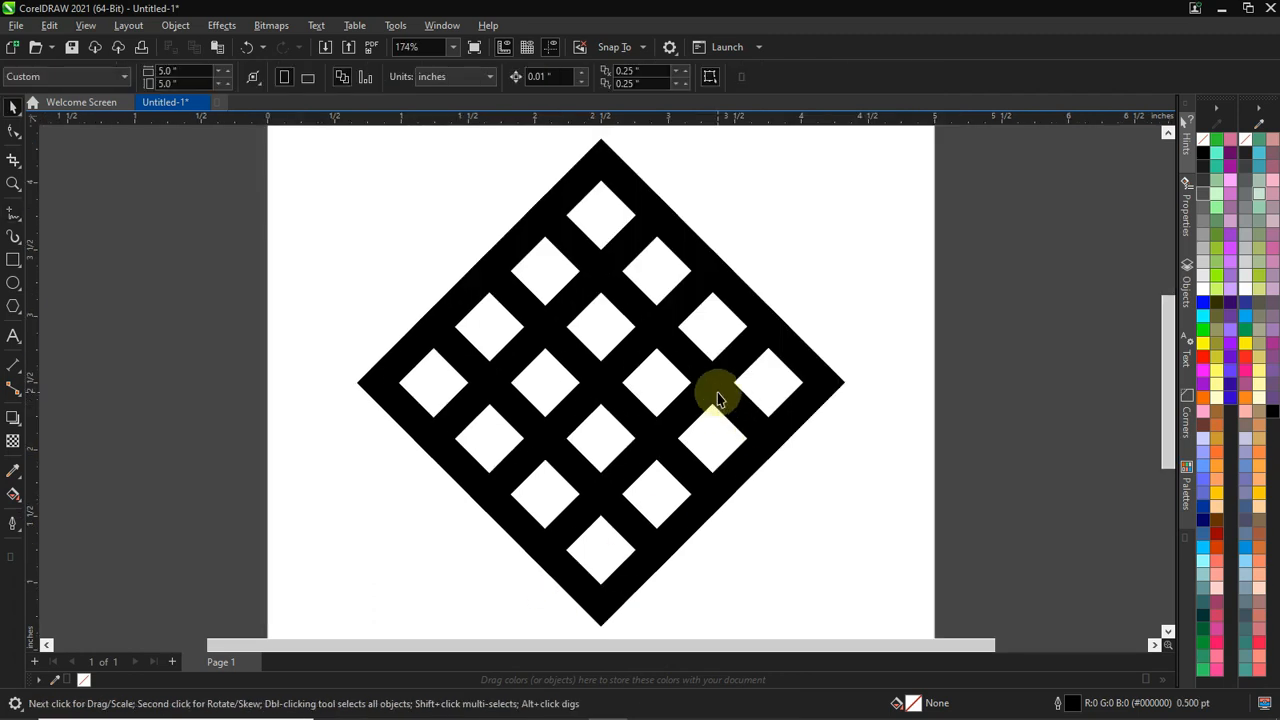
- Ungroup the whole grid into its individual squares and convert them all to curves
left_click(716, 391)
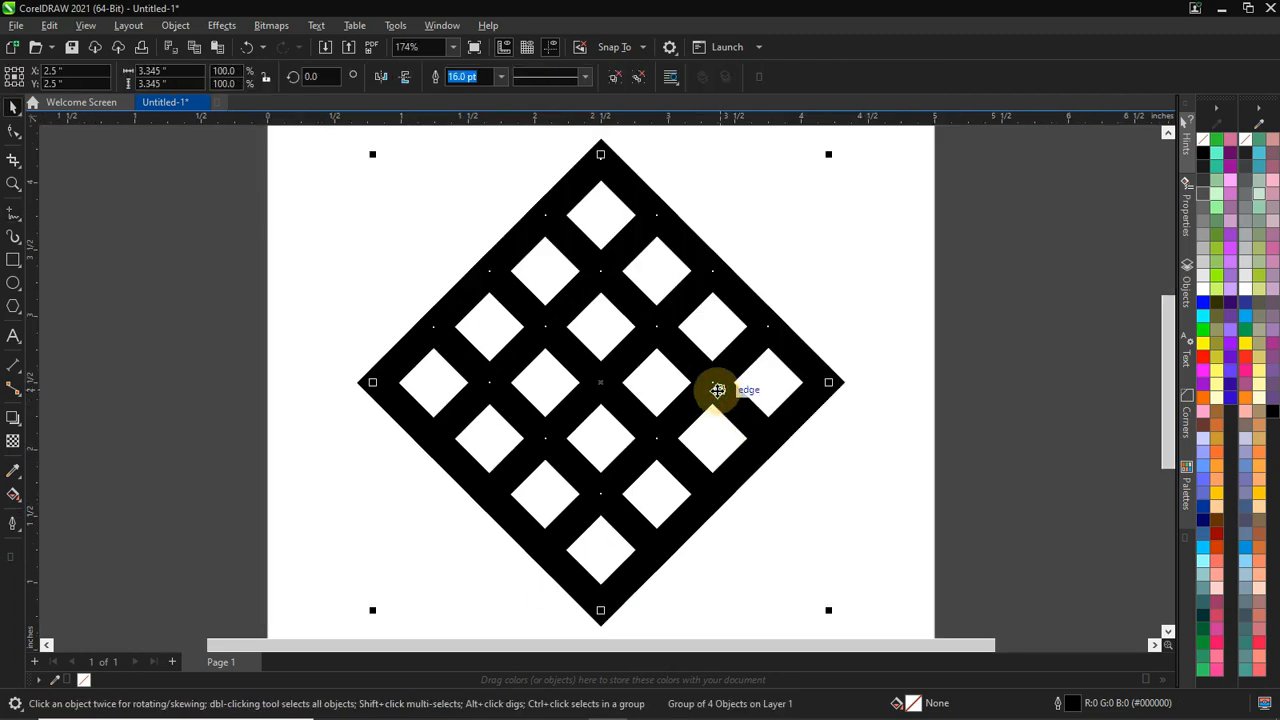
left_click(640, 79)
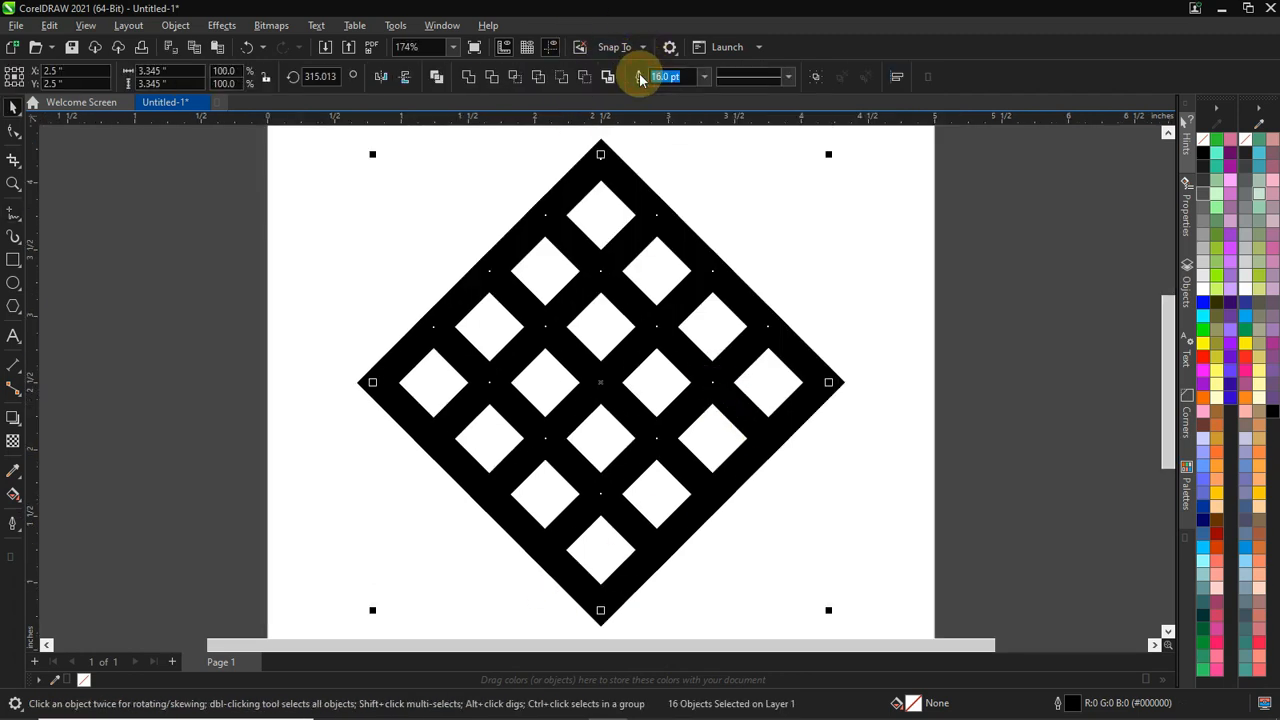
right_click(641, 189)
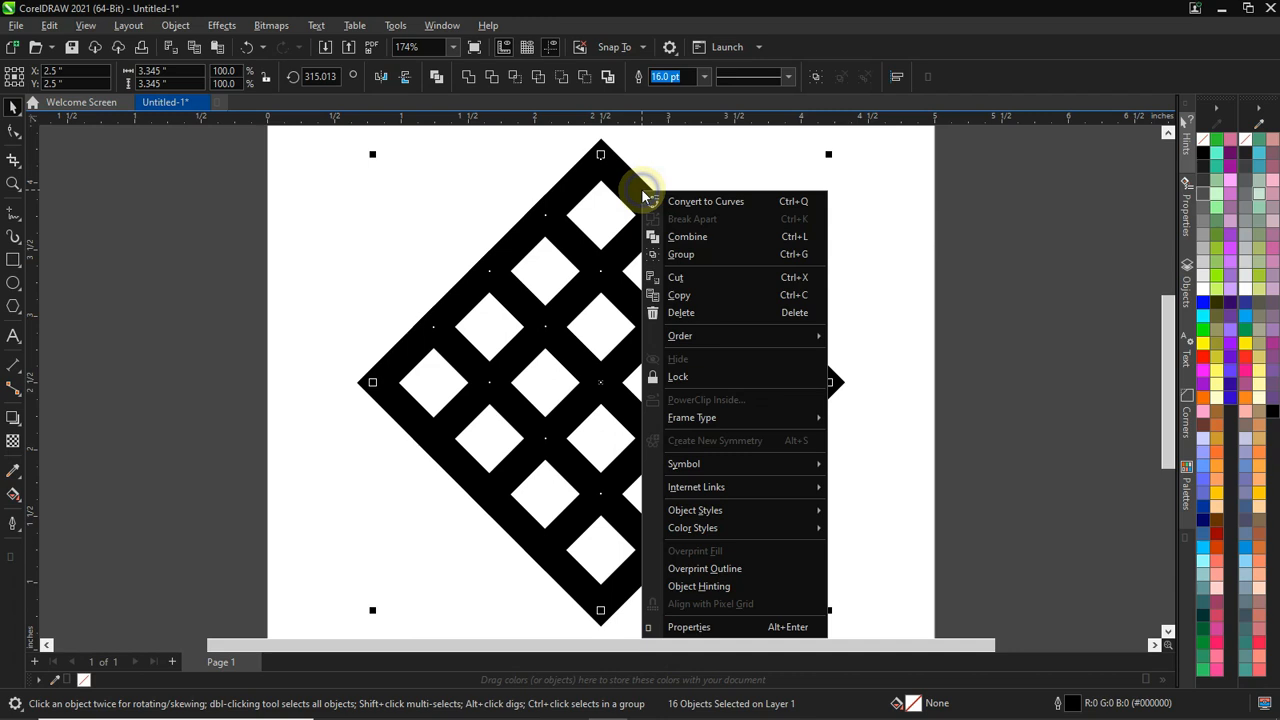
left_click(703, 203)
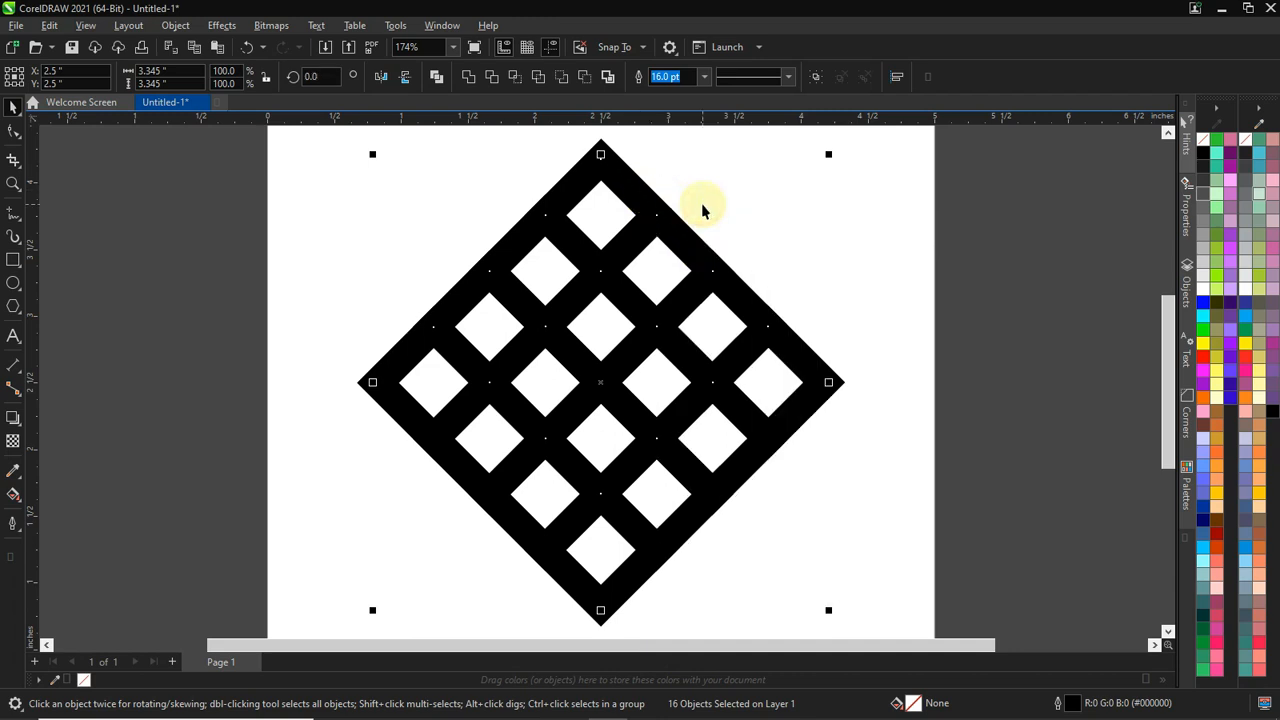
left_click(840, 230)
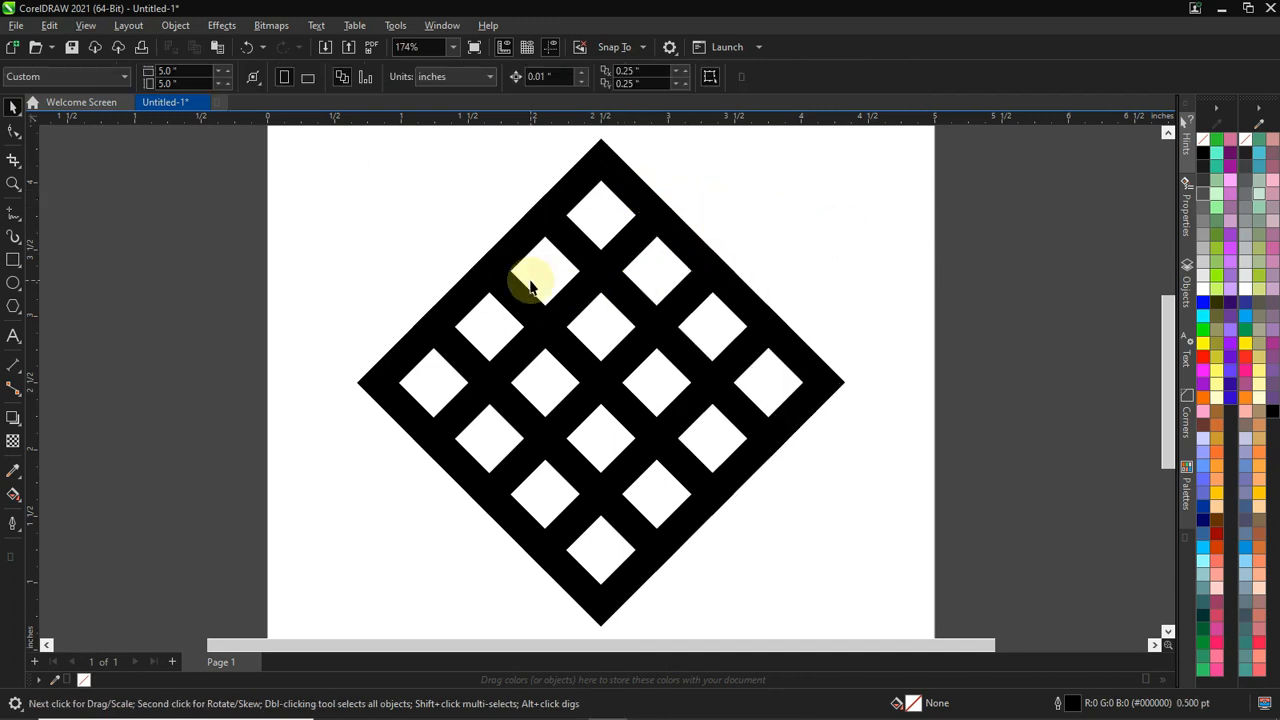
- Delete the two squares directly below the diamond's topmost square
left_click(549, 271)
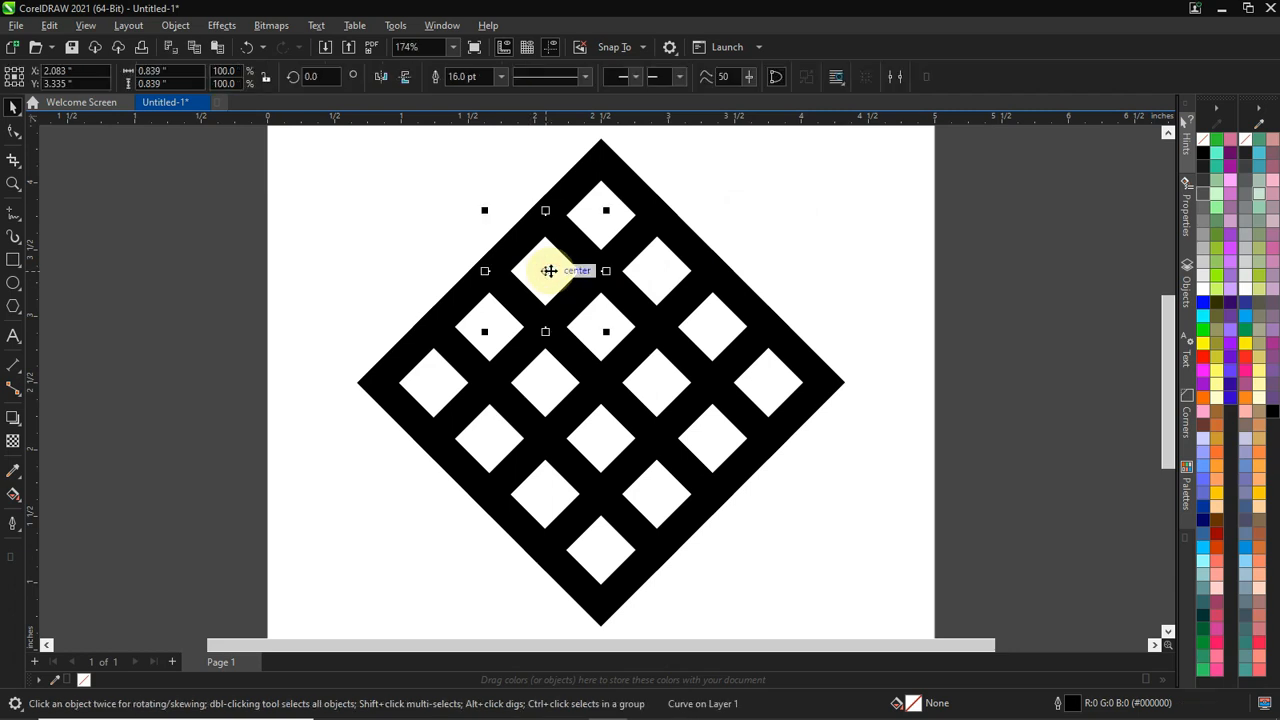
key("Delete")
left_click(660, 274)
key("Delete")
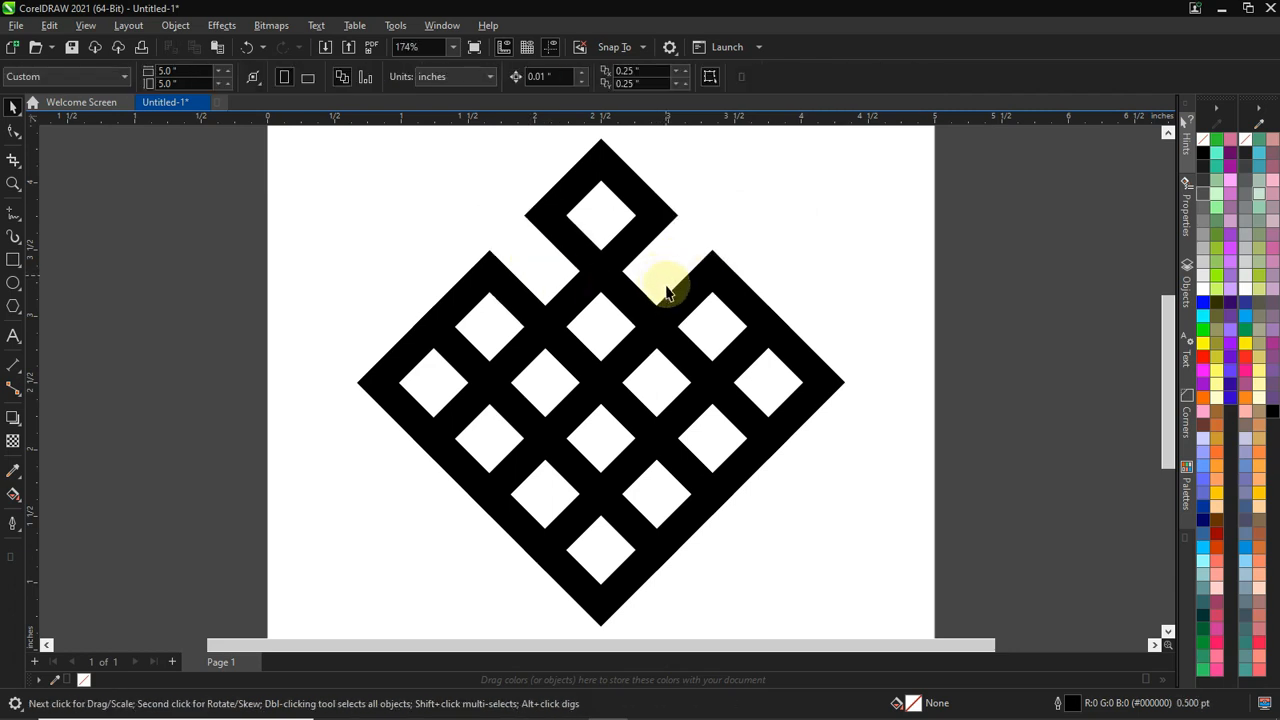
- Delete all four squares in the diamond's middle horizontal row
left_click(435, 387)
key("Delete")
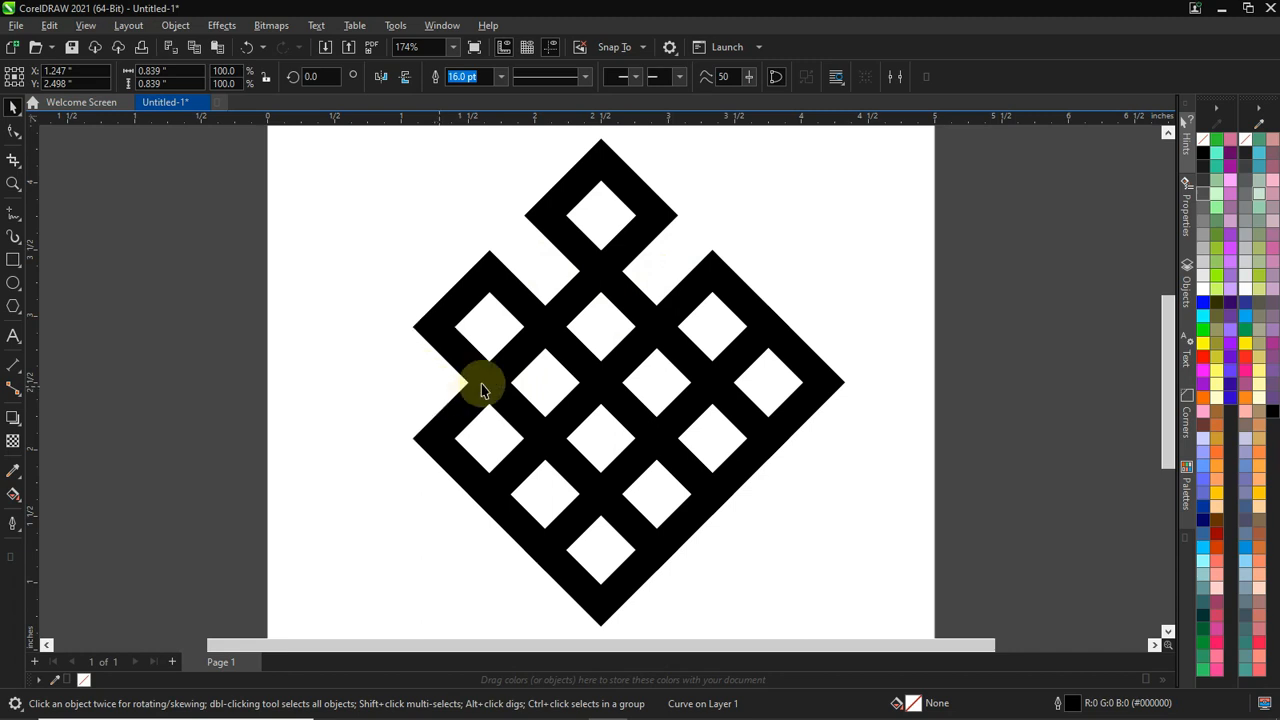
left_click(586, 386)
key("Delete")
left_click(719, 380)
key("Delete")
left_click(757, 371)
key("Delete")
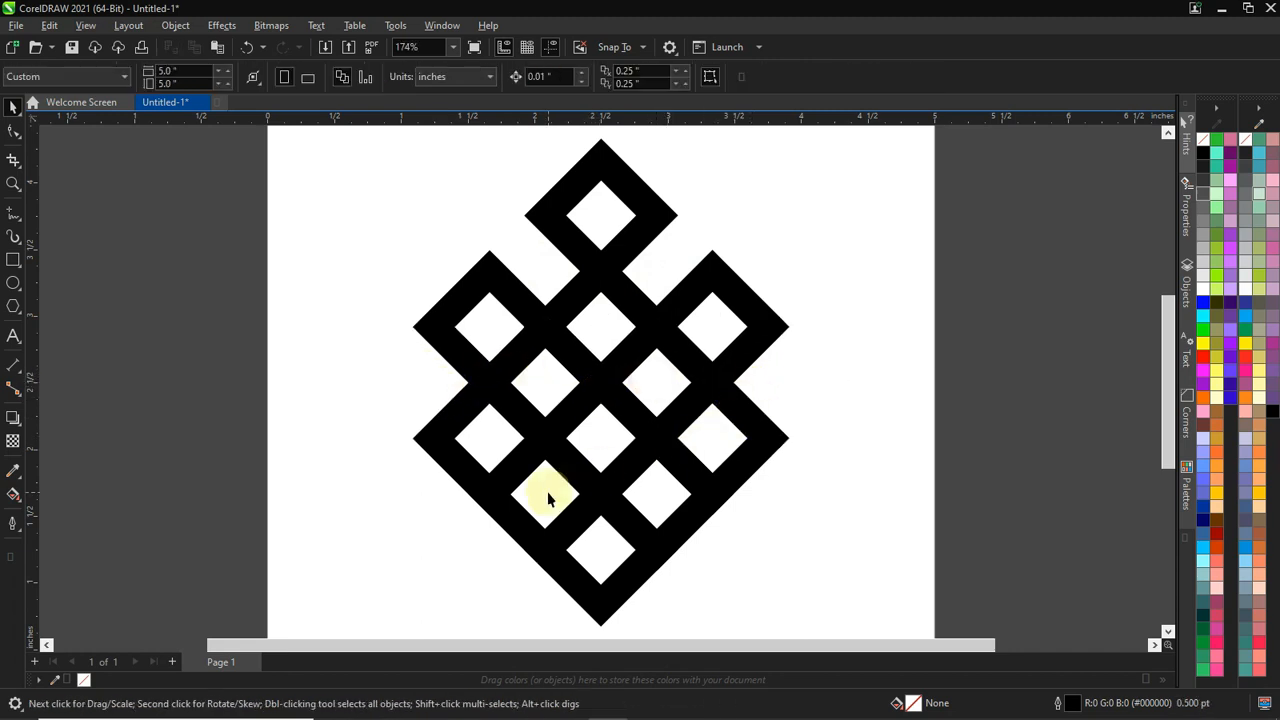
- Delete the two squares directly above the diamond's bottommost square
left_click(548, 494)
key("Delete")
left_click(663, 497)
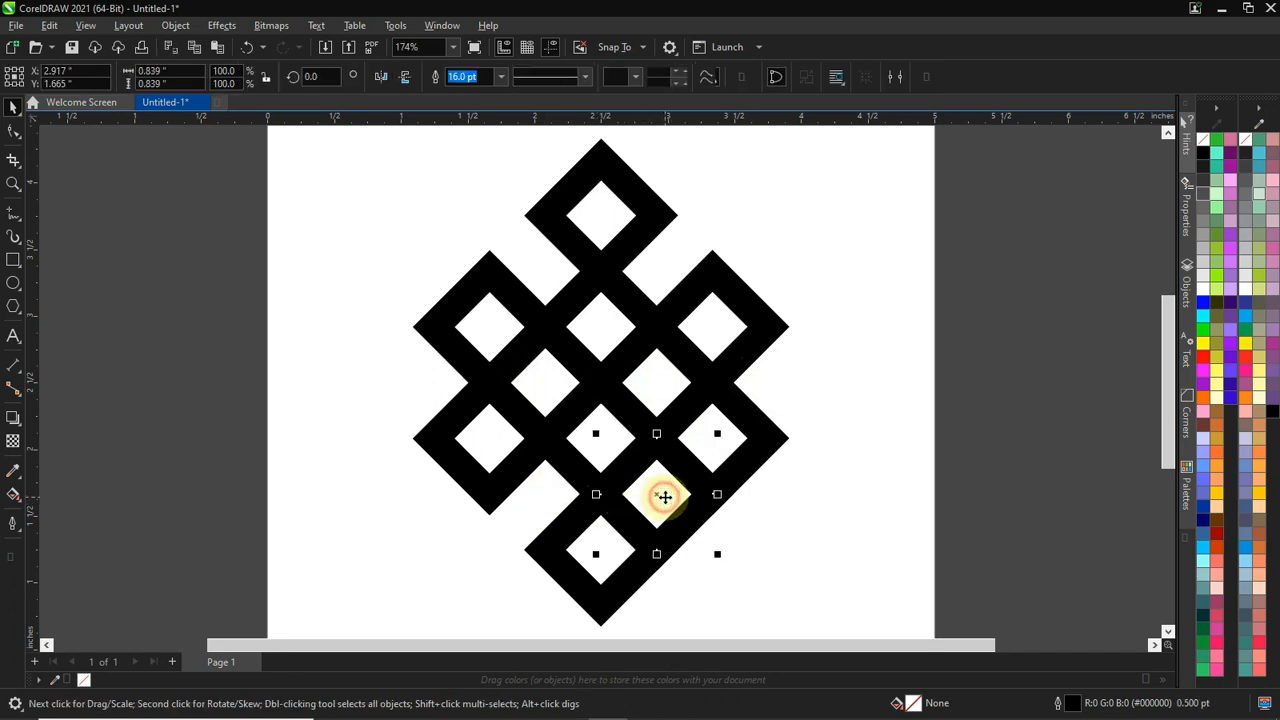
key("Delete")
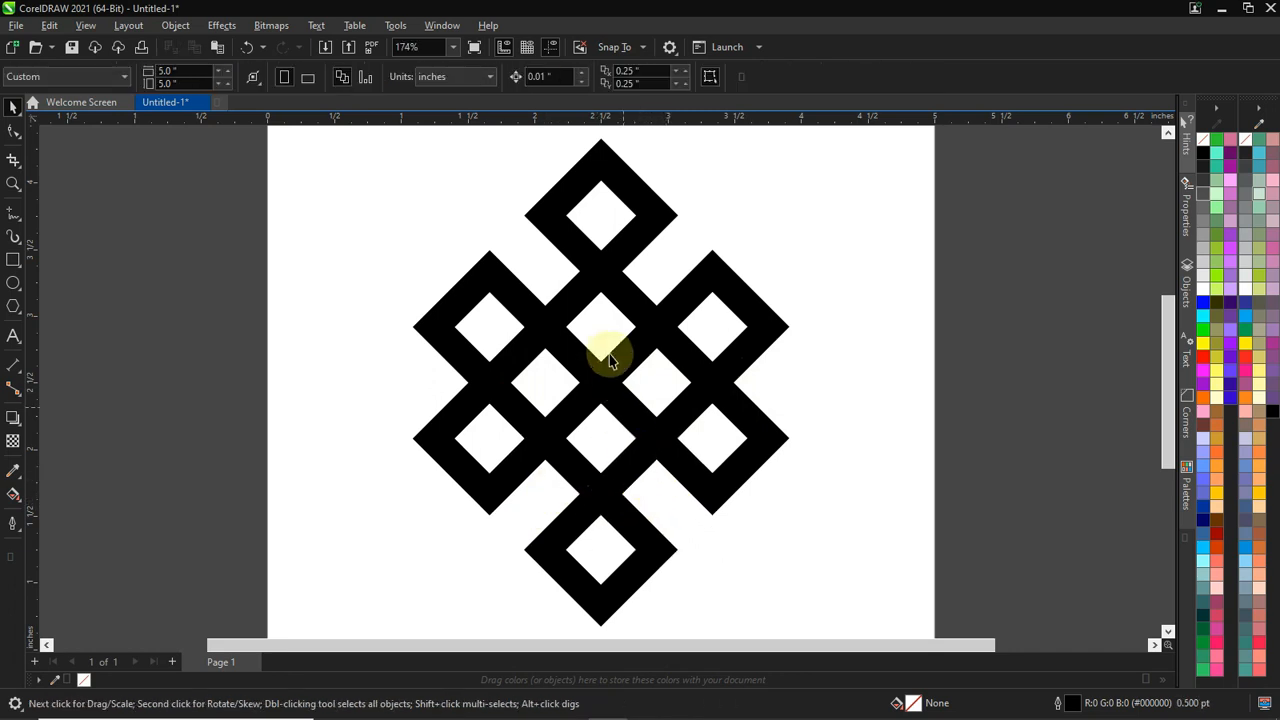
- With the Shape tool, delete the three outer nodes of the topmost square to turn it into a rounded loop
key("F10")
left_click(556, 217)
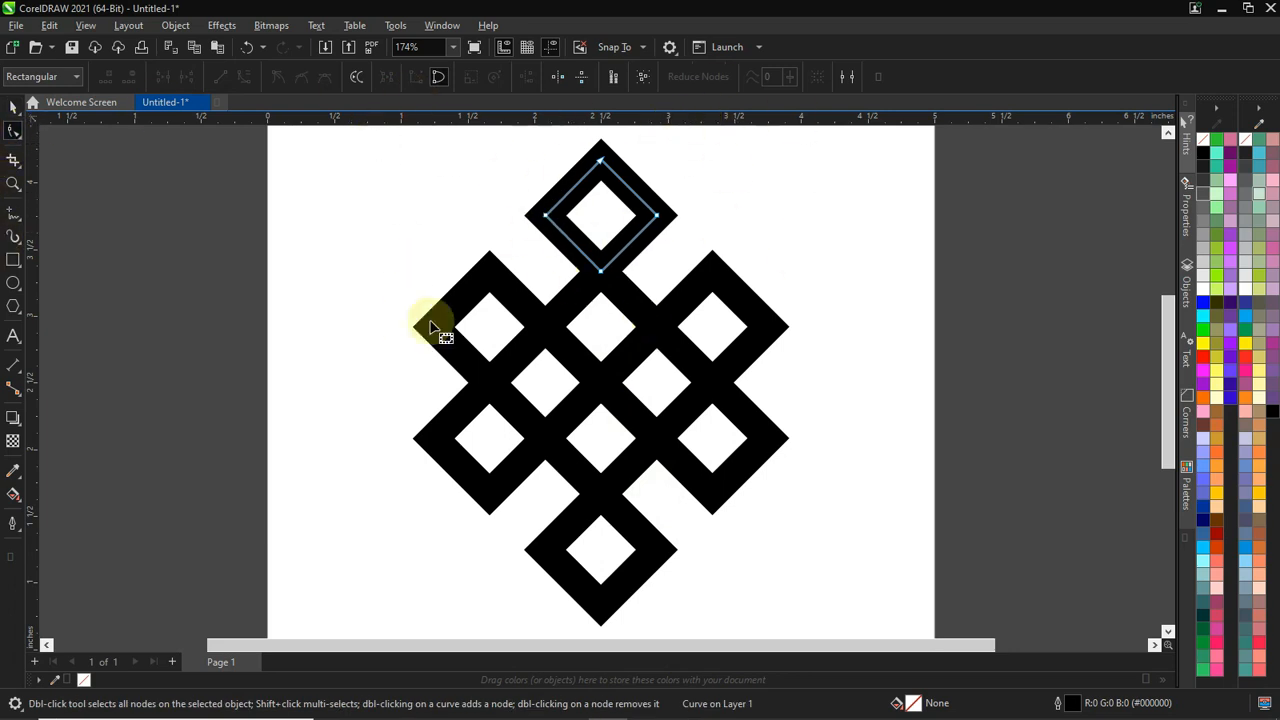
left_click_drag(513, 242, 720, 188)
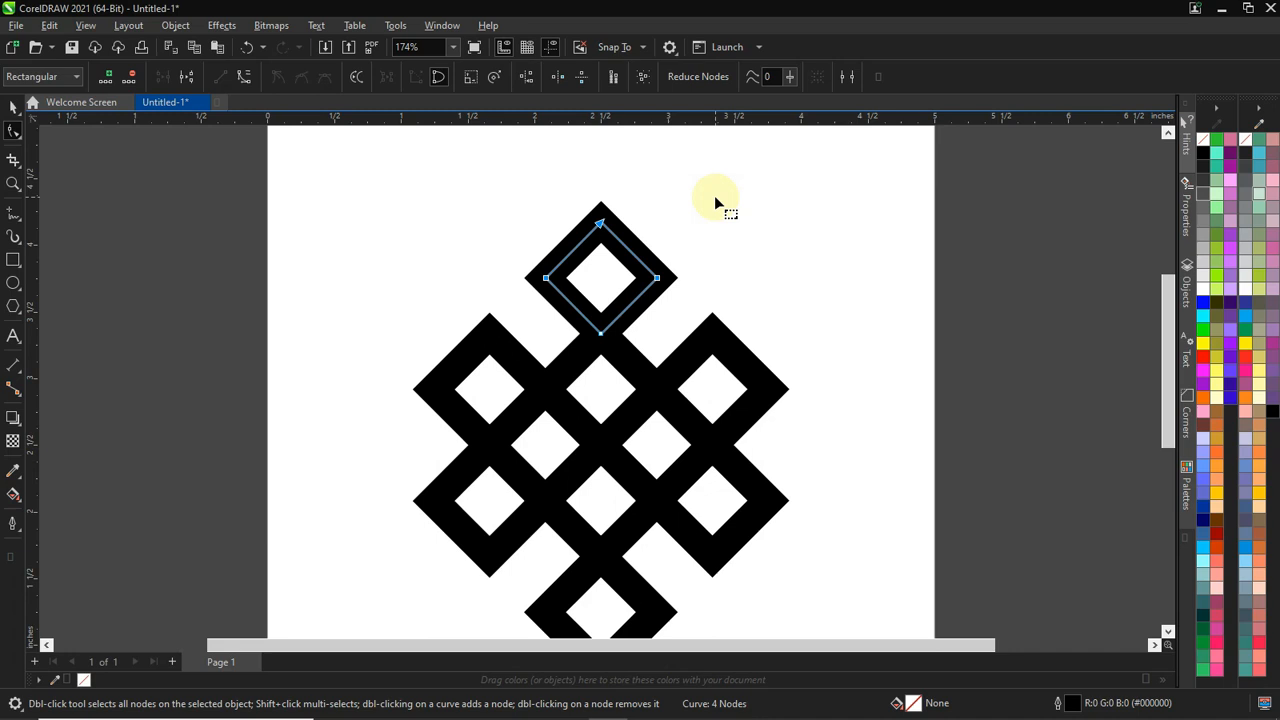
key("Delete")
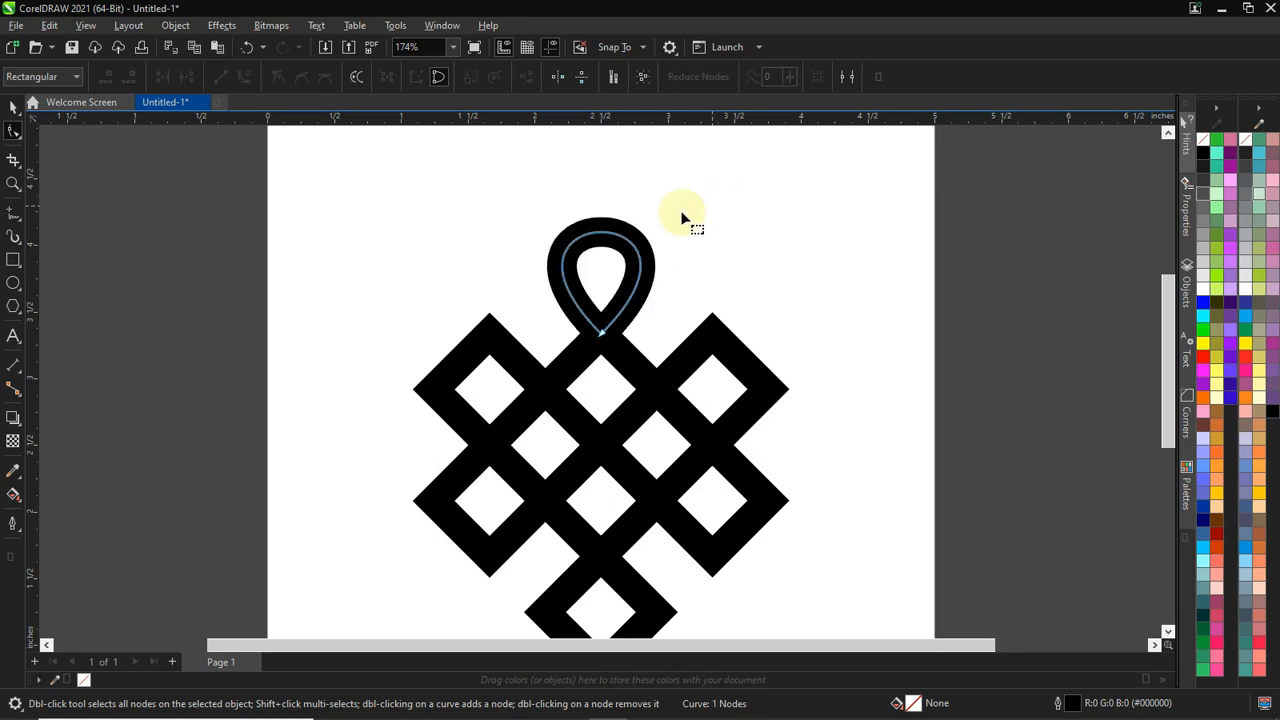
- Turn the upper left and upper right outer squares into loops by deleting each one's three outer nodes
left_click(443, 372)
left_click_drag(483, 452, 513, 491)
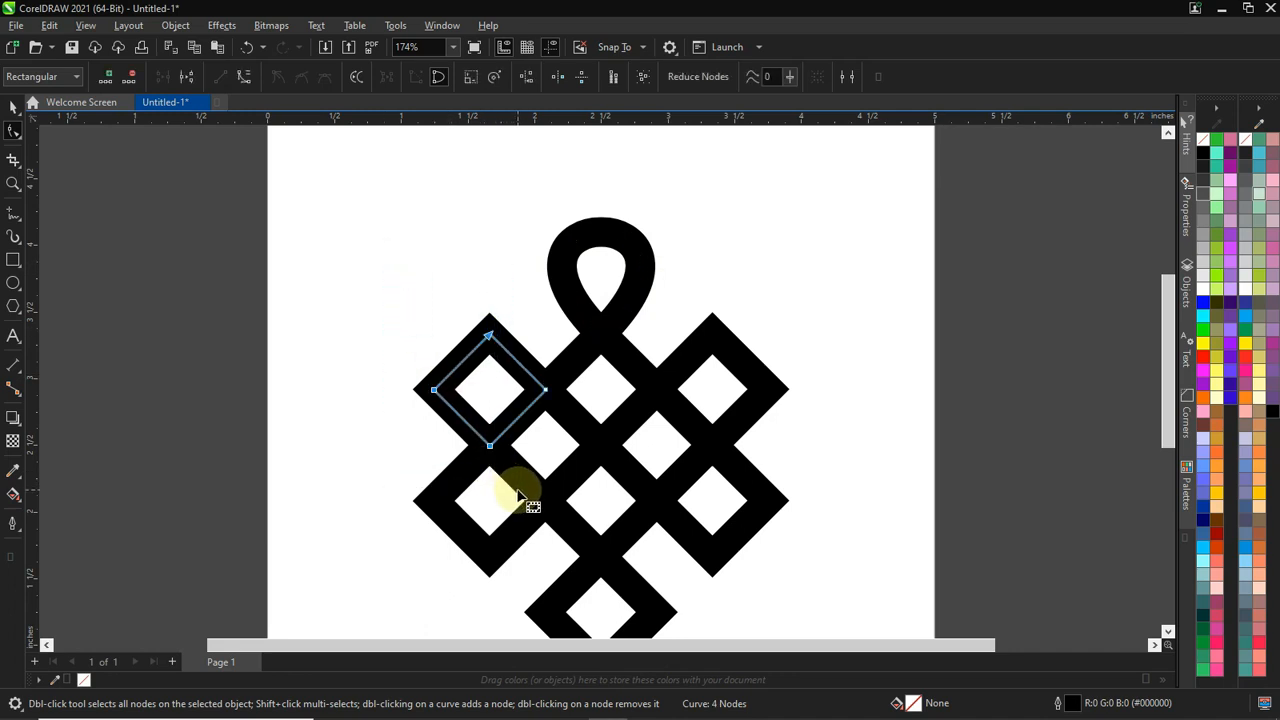
key("Delete")
left_click(738, 345)
left_click_drag(703, 277, 809, 470)
key("Delete")
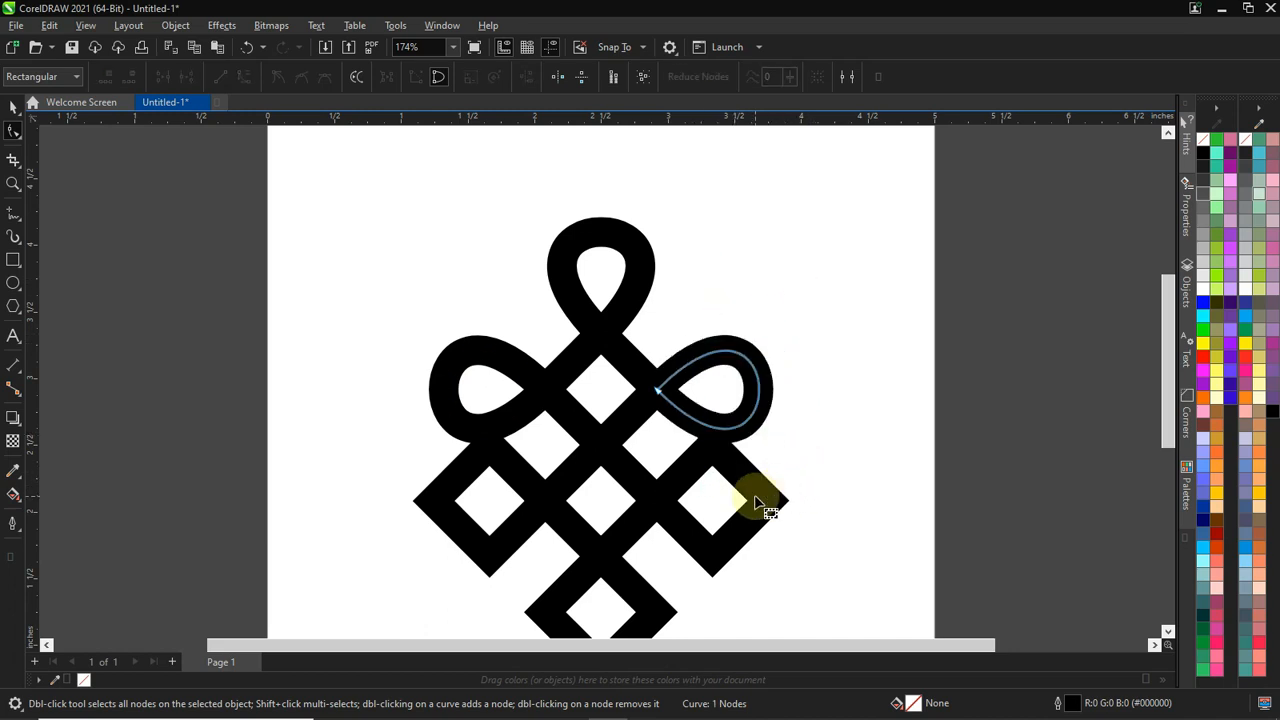
- Turn the lower right and lower left outer squares into loops by deleting each one's three outer nodes
left_click(767, 491)
left_click_drag(698, 412, 799, 612)
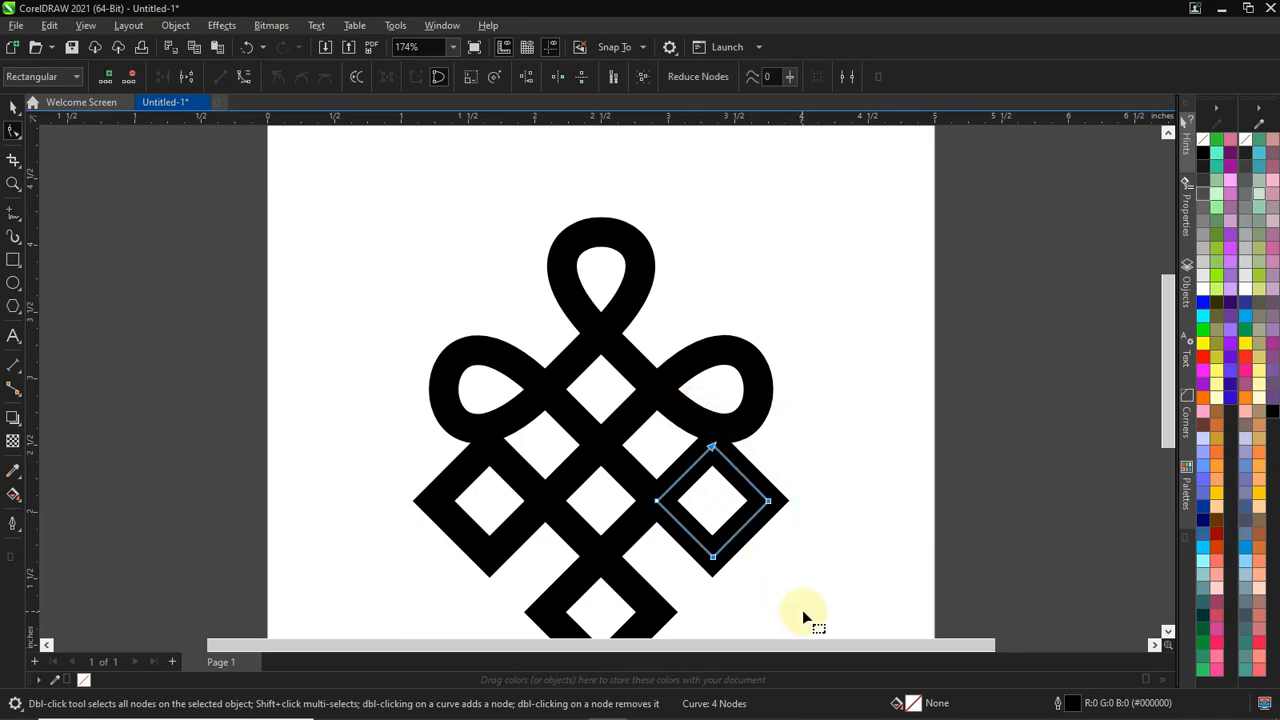
key("Delete")
left_click(437, 497)
left_click_drag(391, 395, 513, 588)
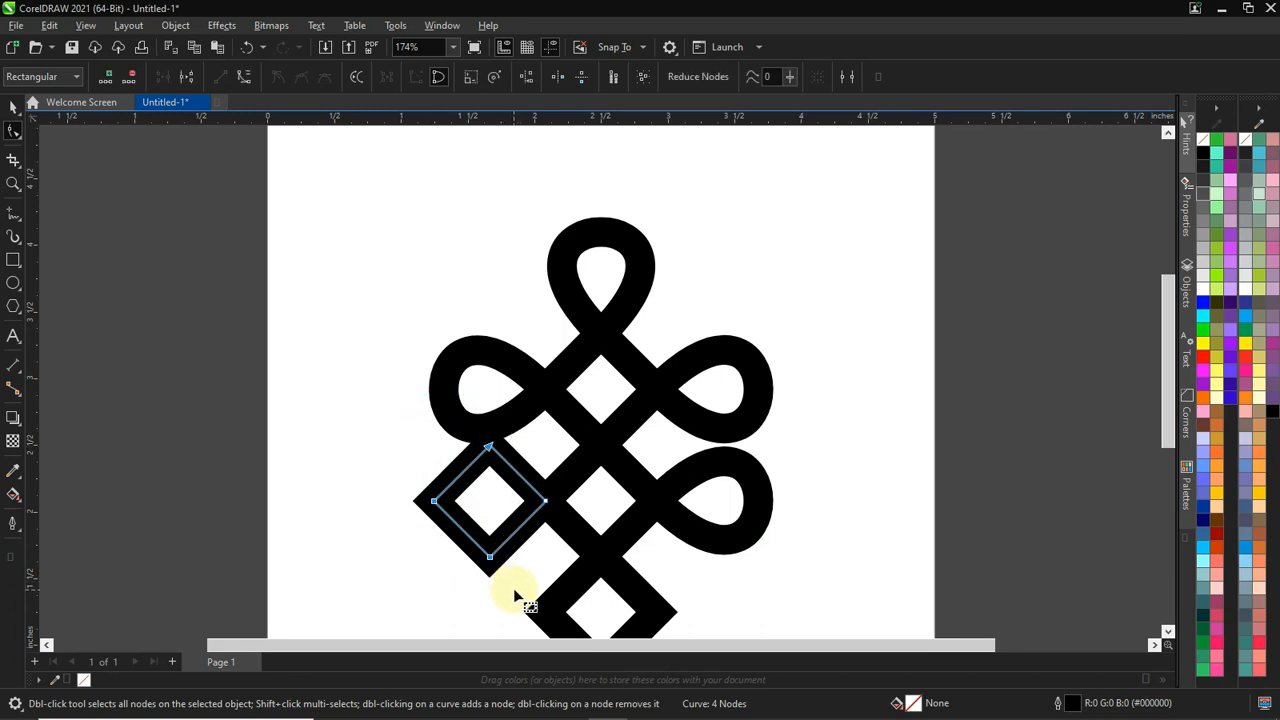
key("Delete")
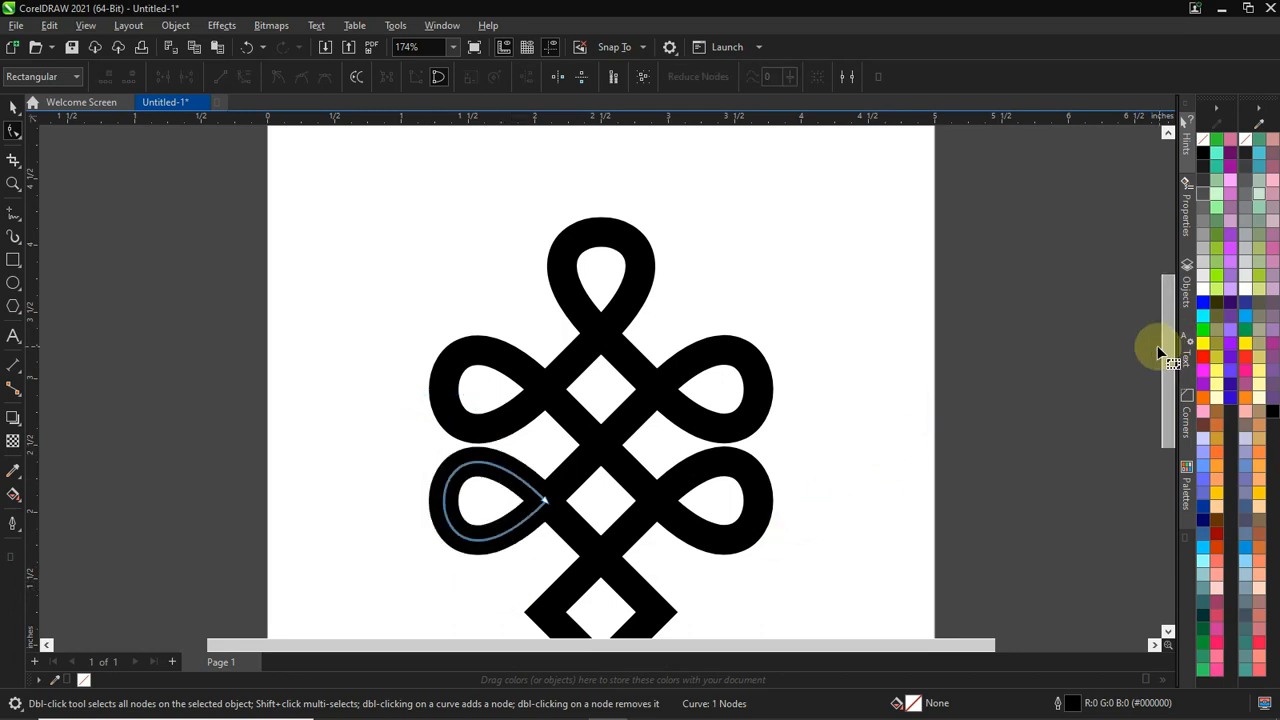
- Delete the bottommost square's three outer nodes to turn it into a loop, and deselect the curve
left_click_drag(1170, 358, 1173, 399)
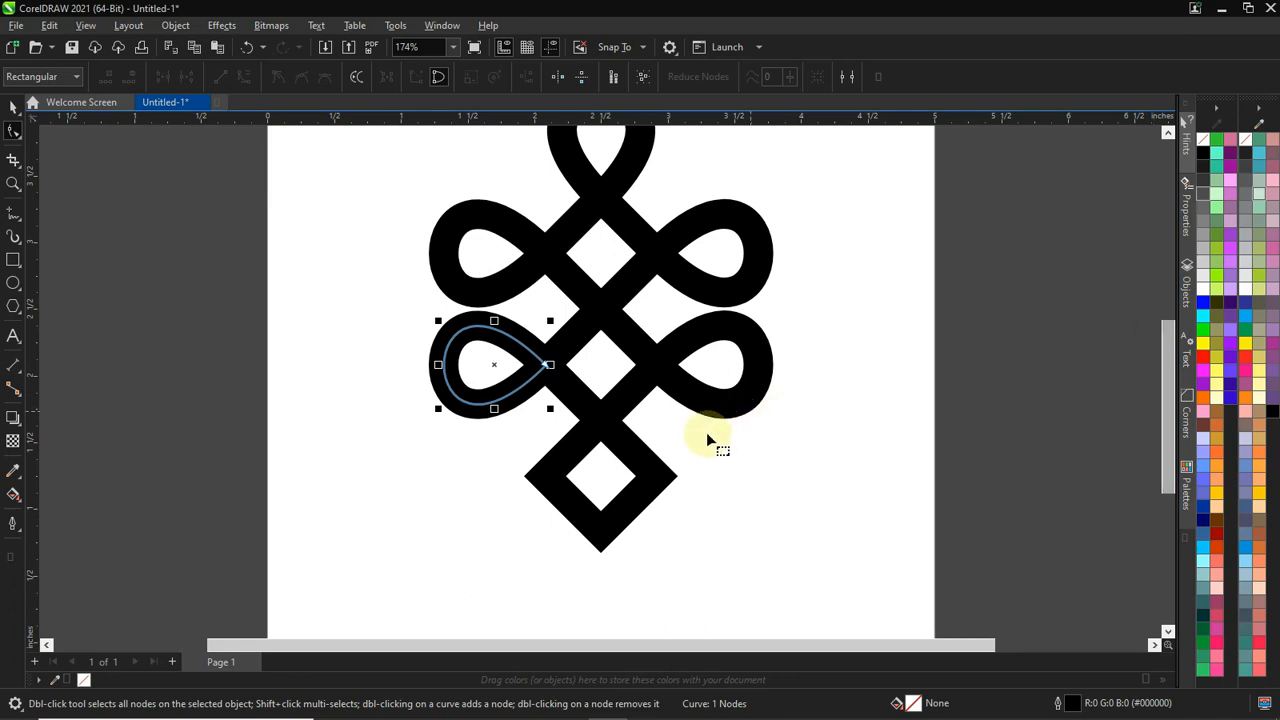
left_click(657, 462)
left_click_drag(484, 568, 725, 449)
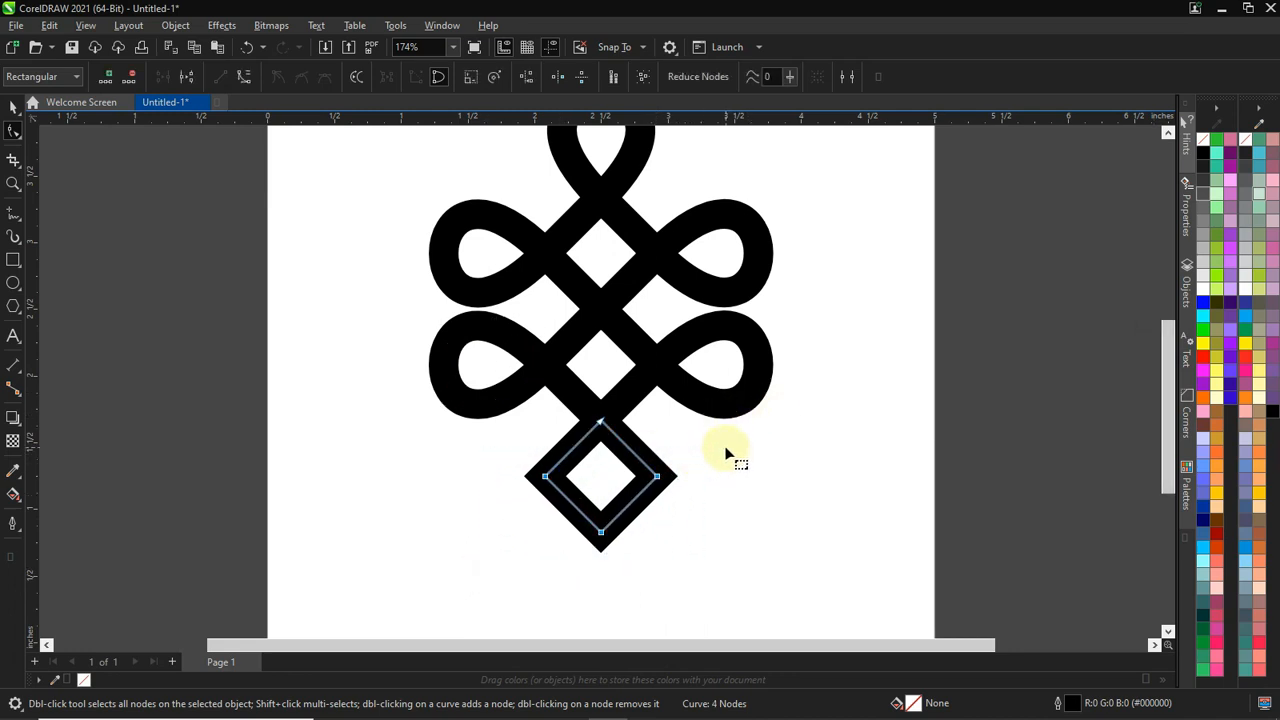
key("Delete")
scroll(672, 340, "down", 3)
scroll(674, 337, "up", 2)
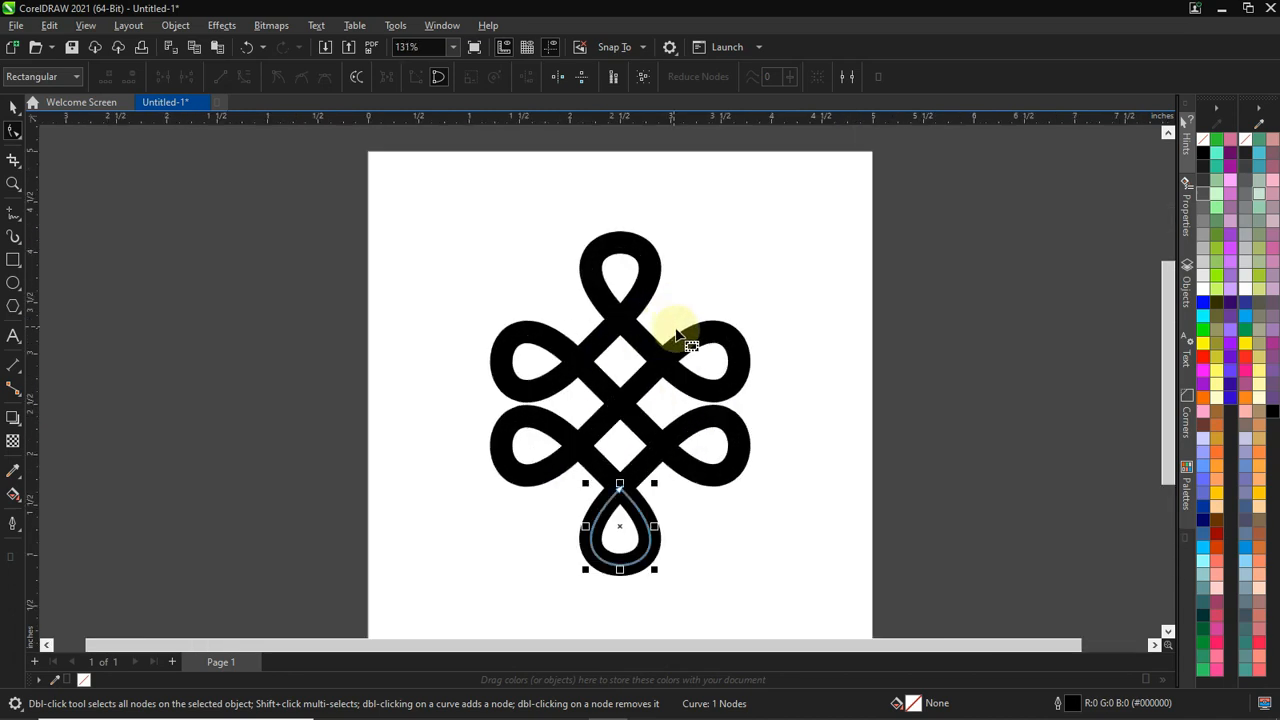
left_click(13, 106)
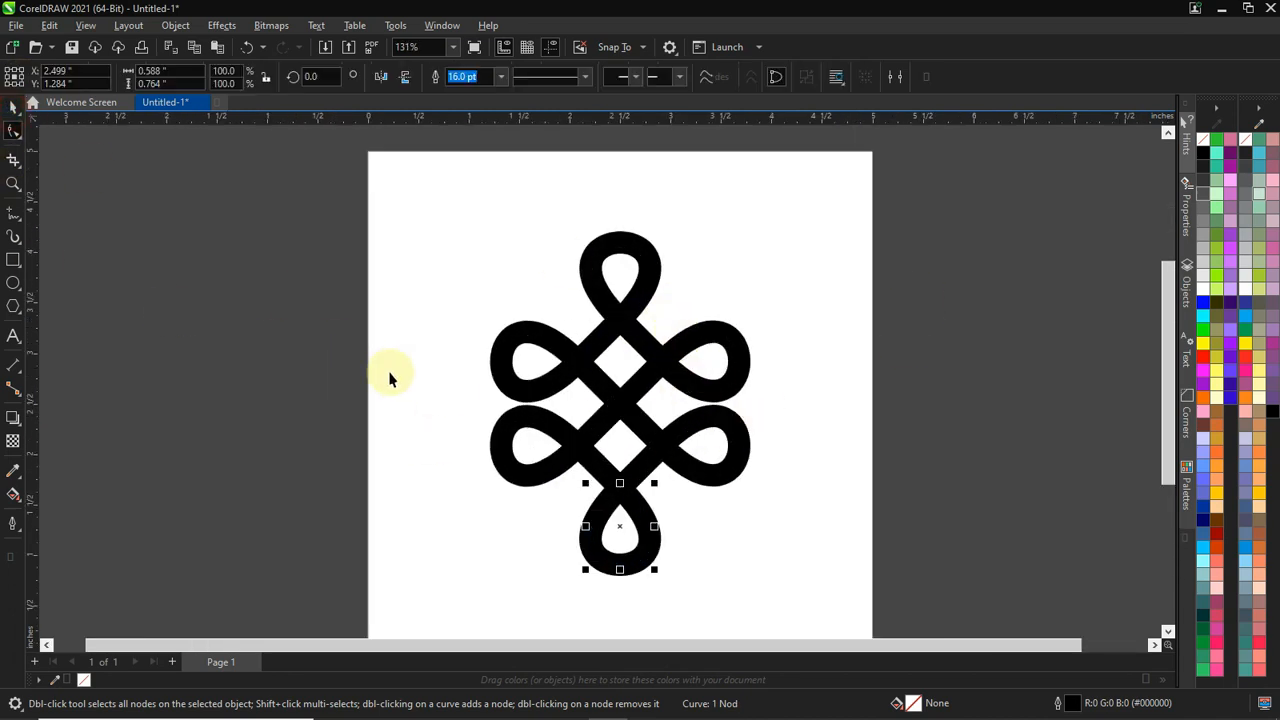
left_click(337, 356)
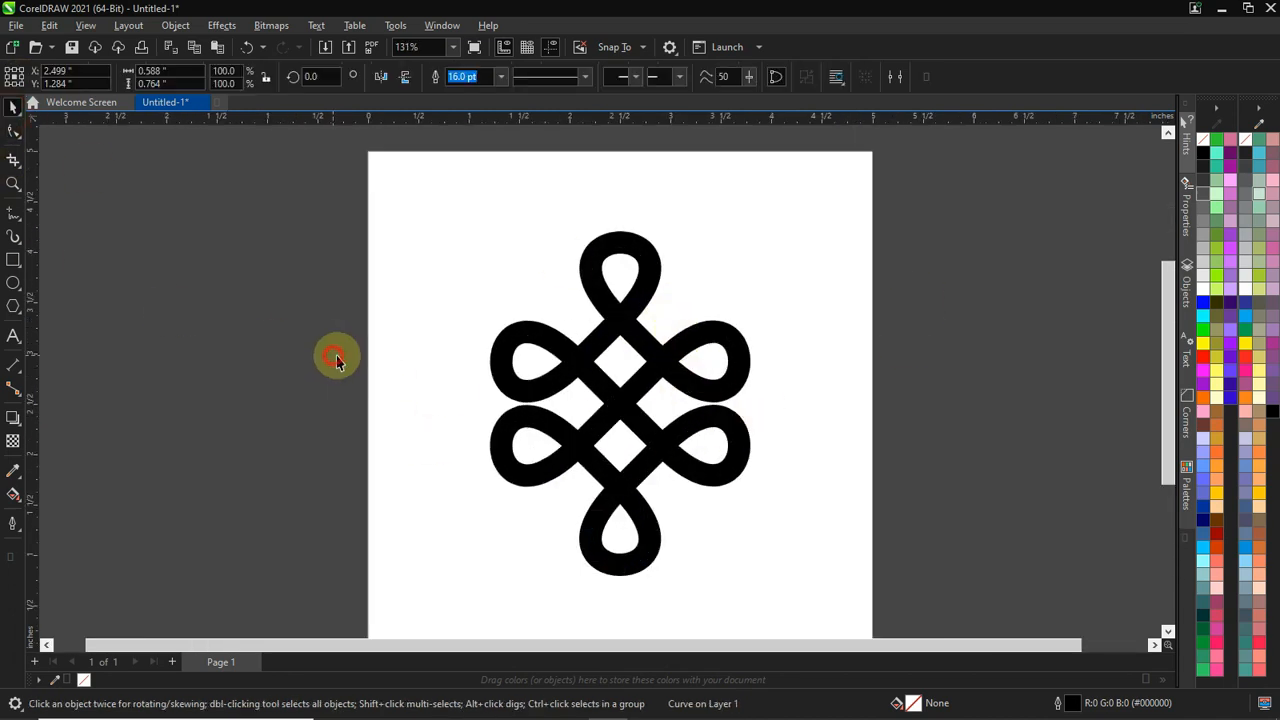
- Draw a square about 3.96 inches wide around the knot design and center it on the page
left_click(12, 262)
left_click_drag(433, 205, 726, 496)
left_click_drag(667, 590, 674, 606)
key("space")
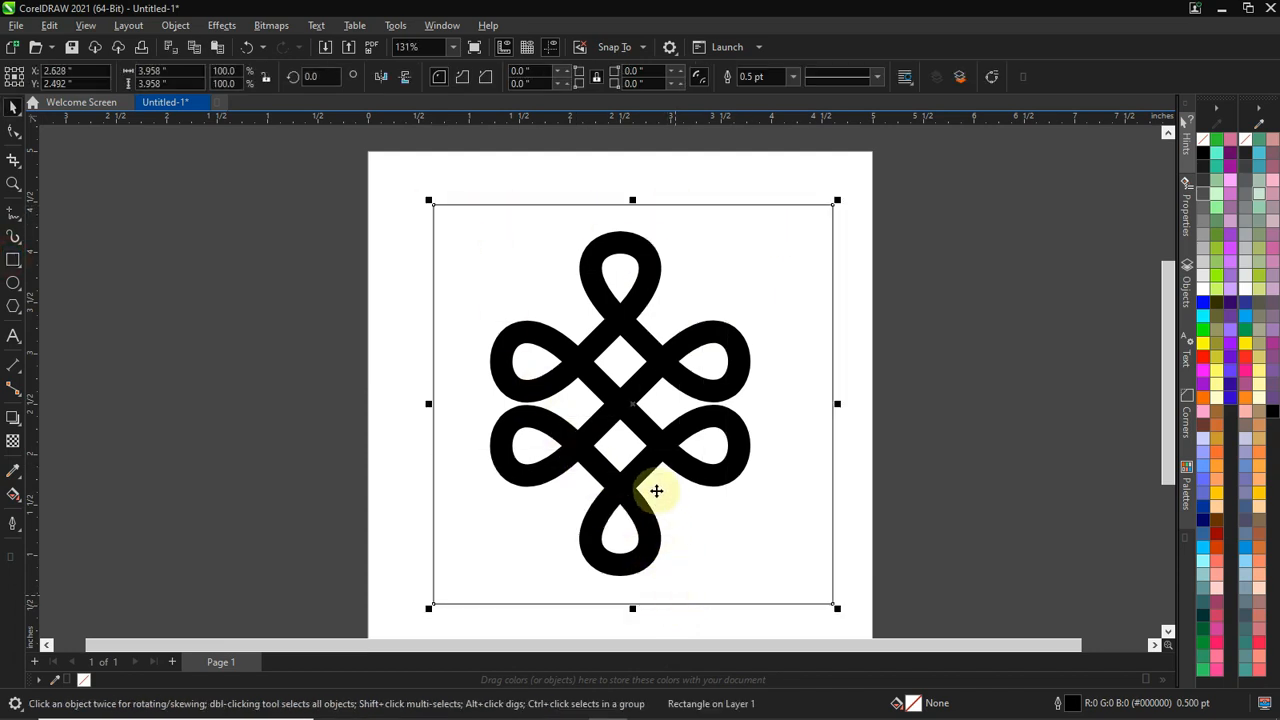
key("p")
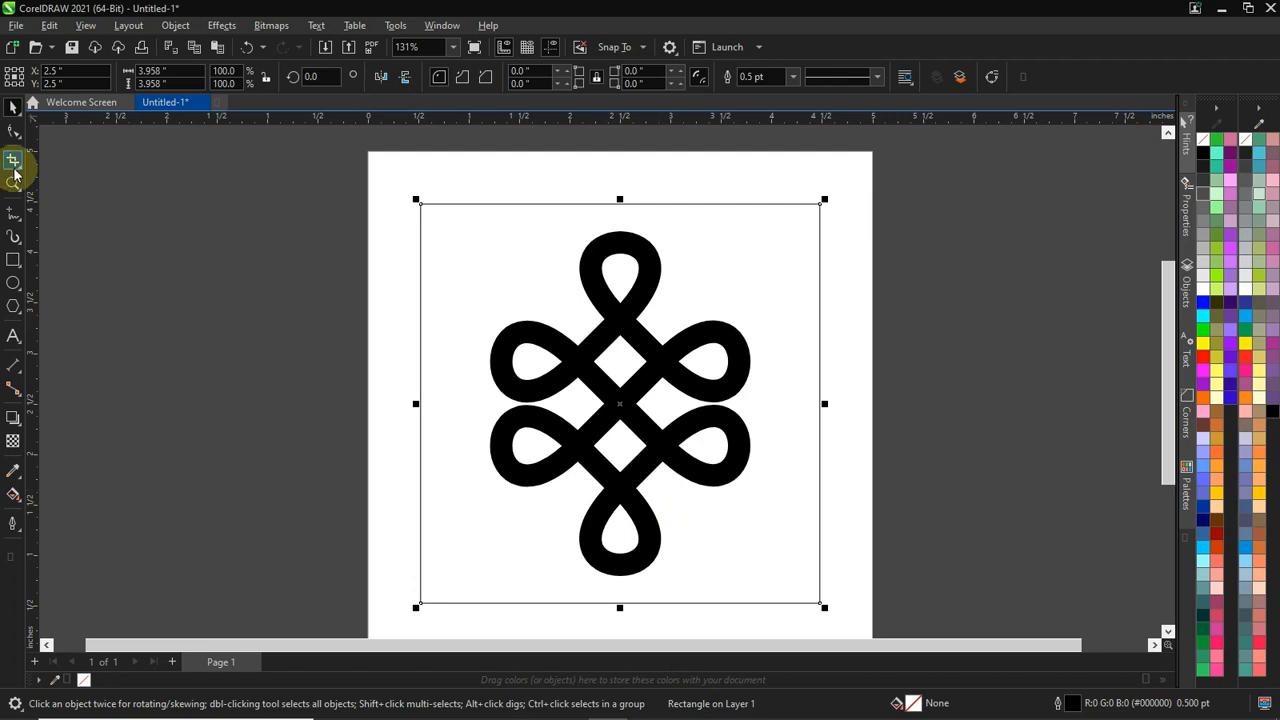
- Set the outline width of the square frame around the knot to 12 pt
left_click(793, 77)
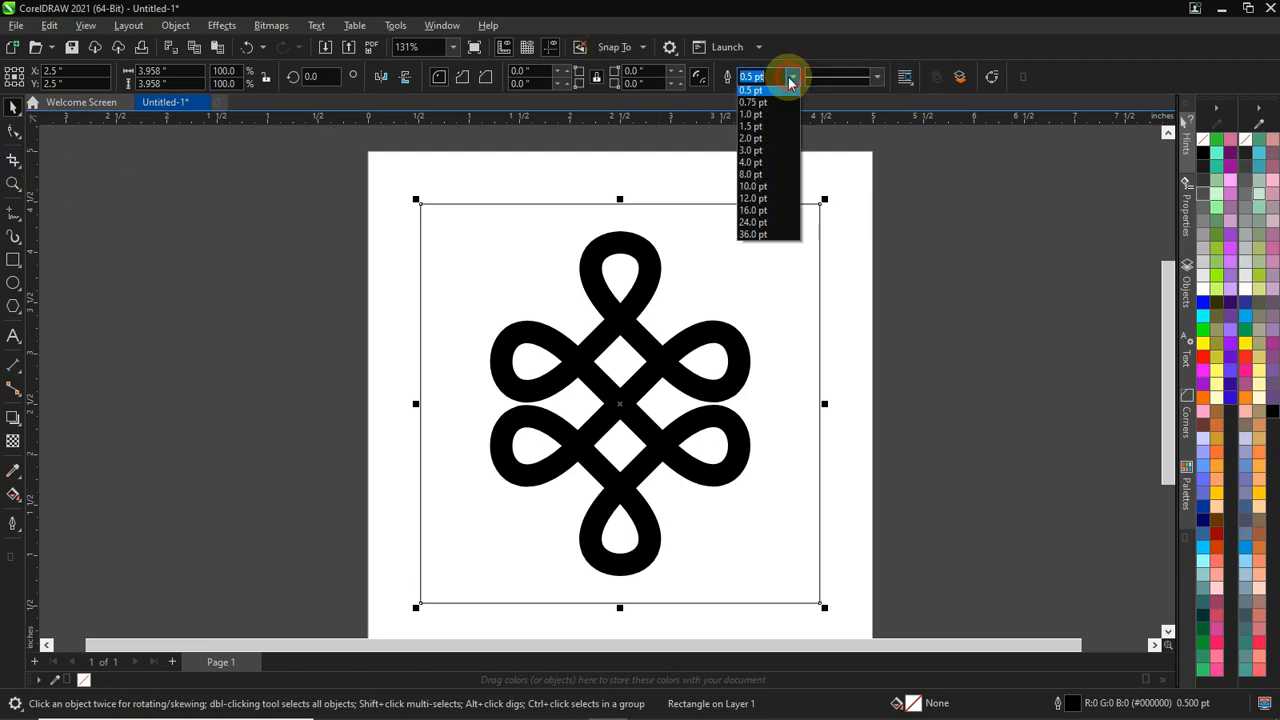
left_click(771, 204)
left_click(793, 77)
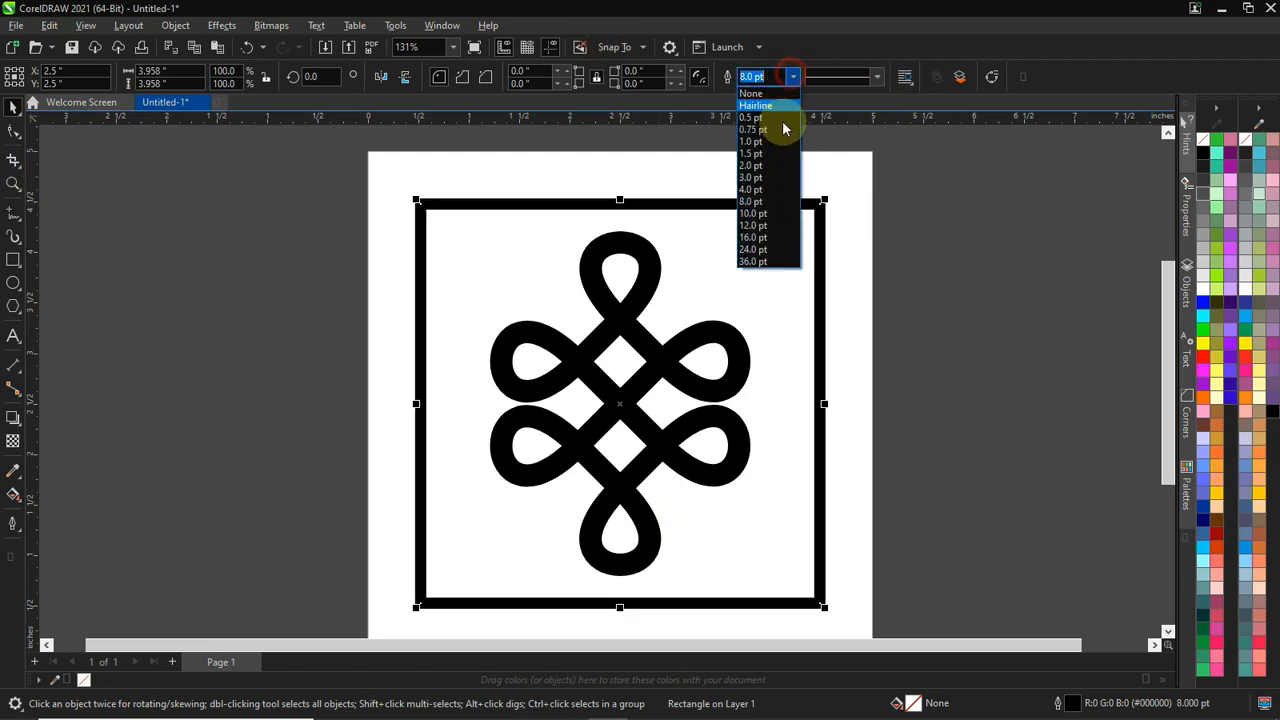
left_click(771, 227)
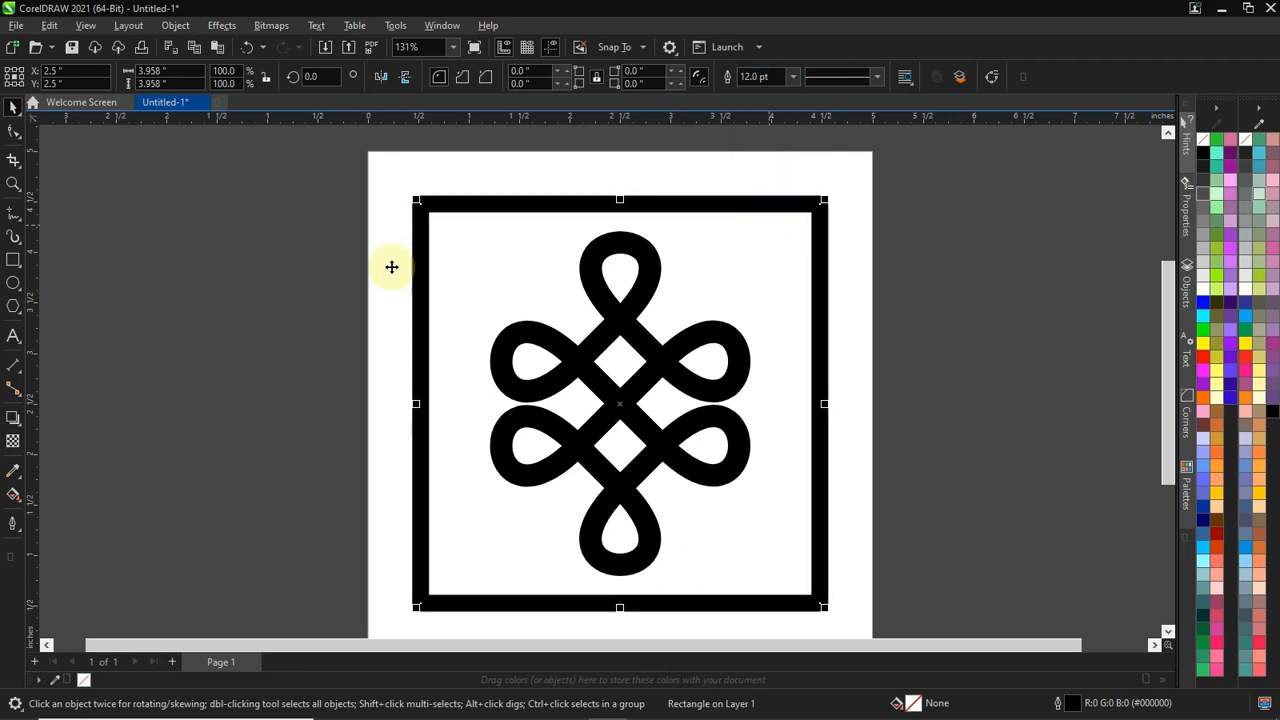
- Round all four corners of the frame with the Shape tool to a radius of about 1.61 inches
left_click(13, 131)
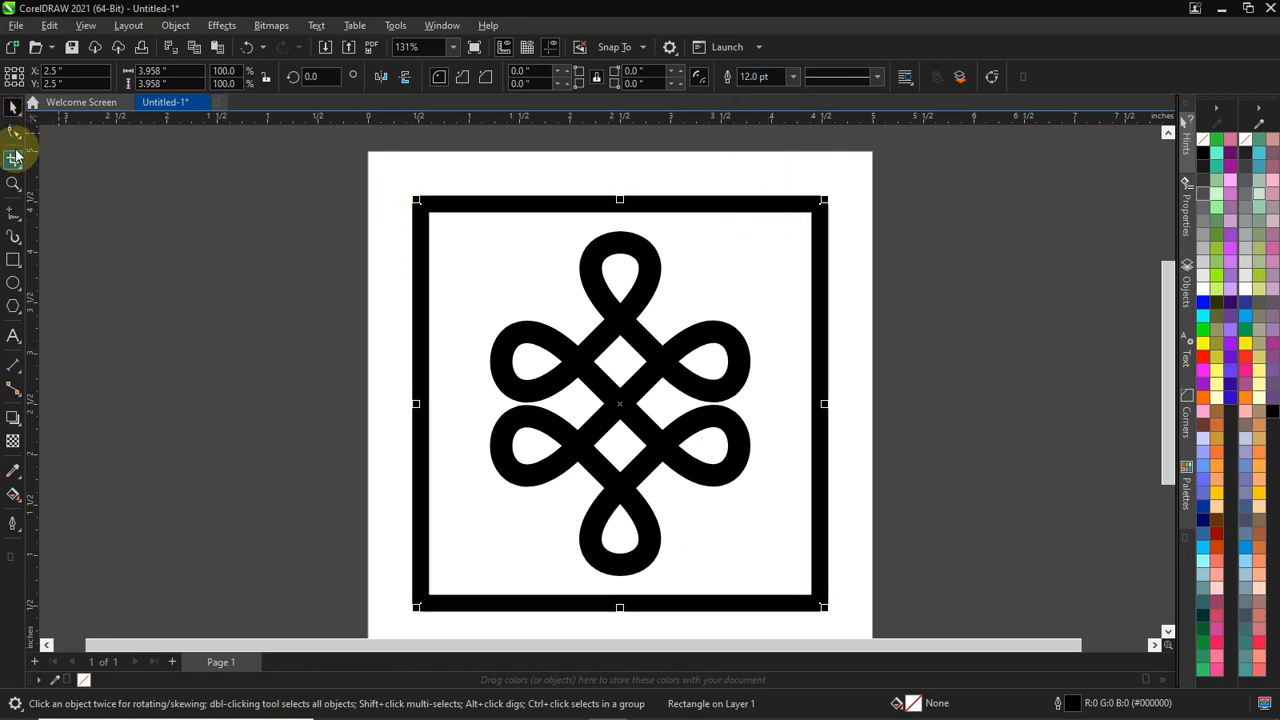
left_click_drag(418, 204, 584, 124)
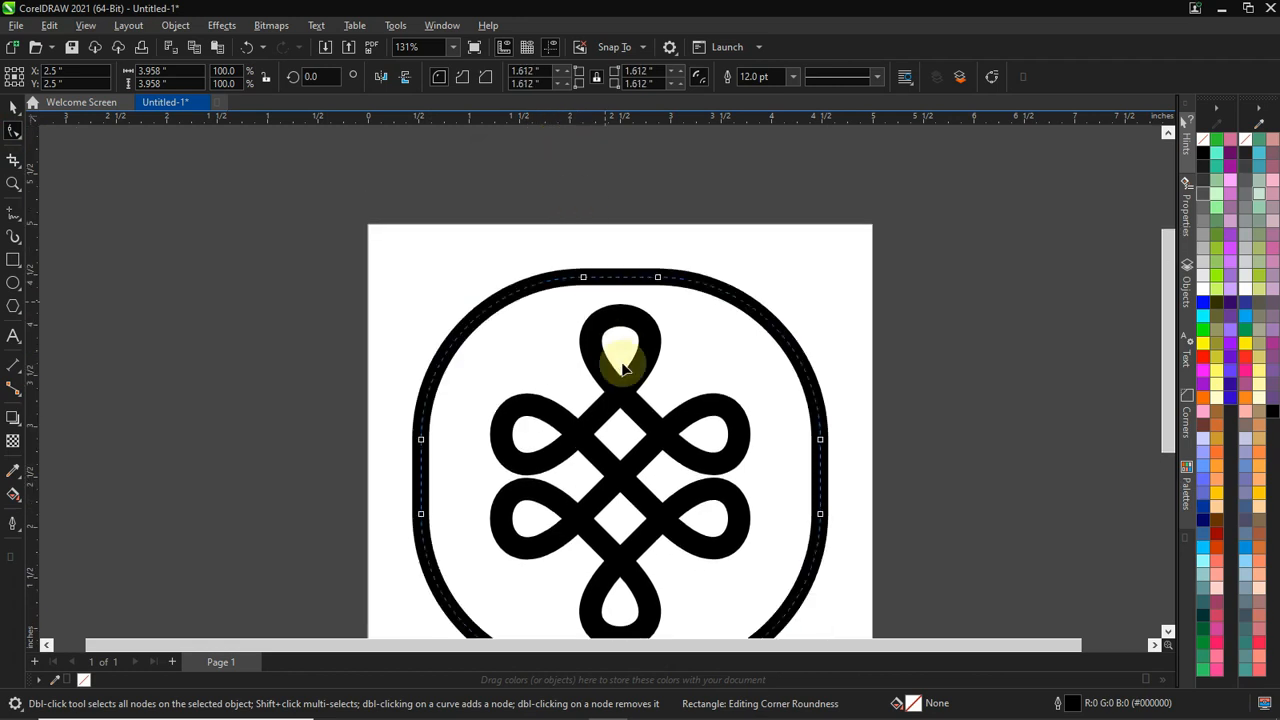
scroll(623, 380, "down", 3)
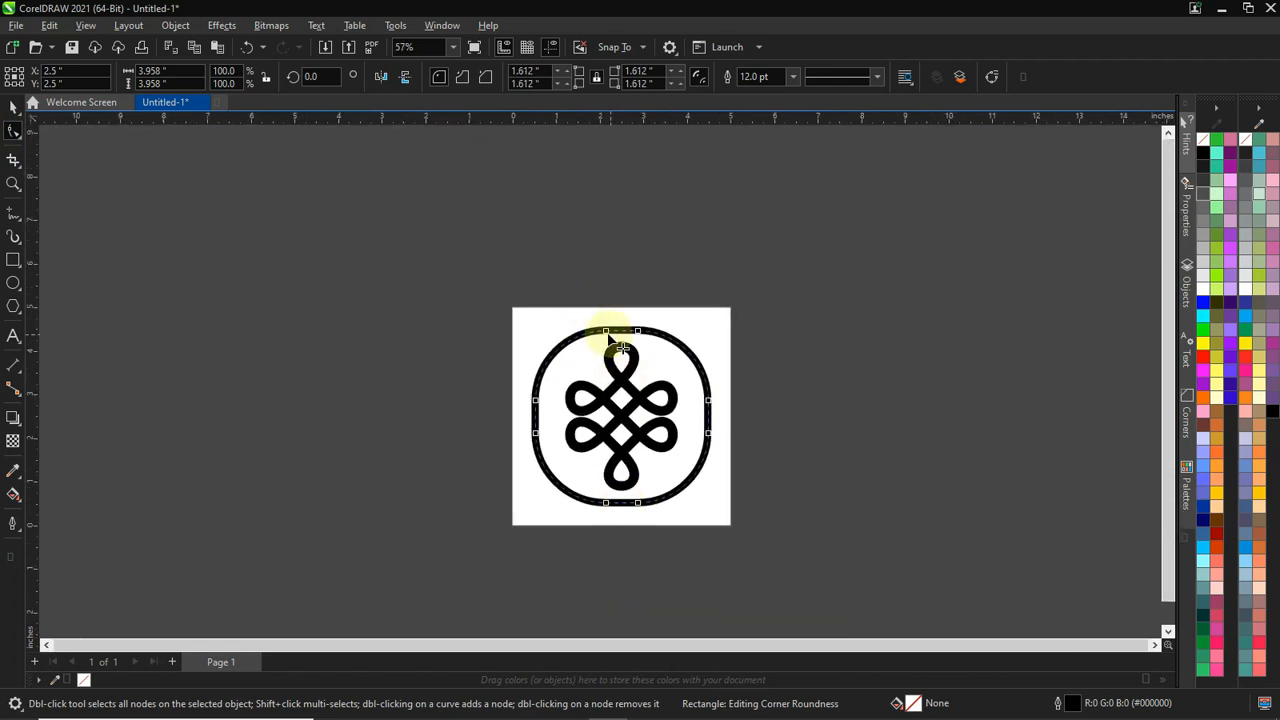
- Stretch the rounded frame vertically to a height of about 4.26 inches, keep it centered on the page, and deselect it
left_click(12, 108)
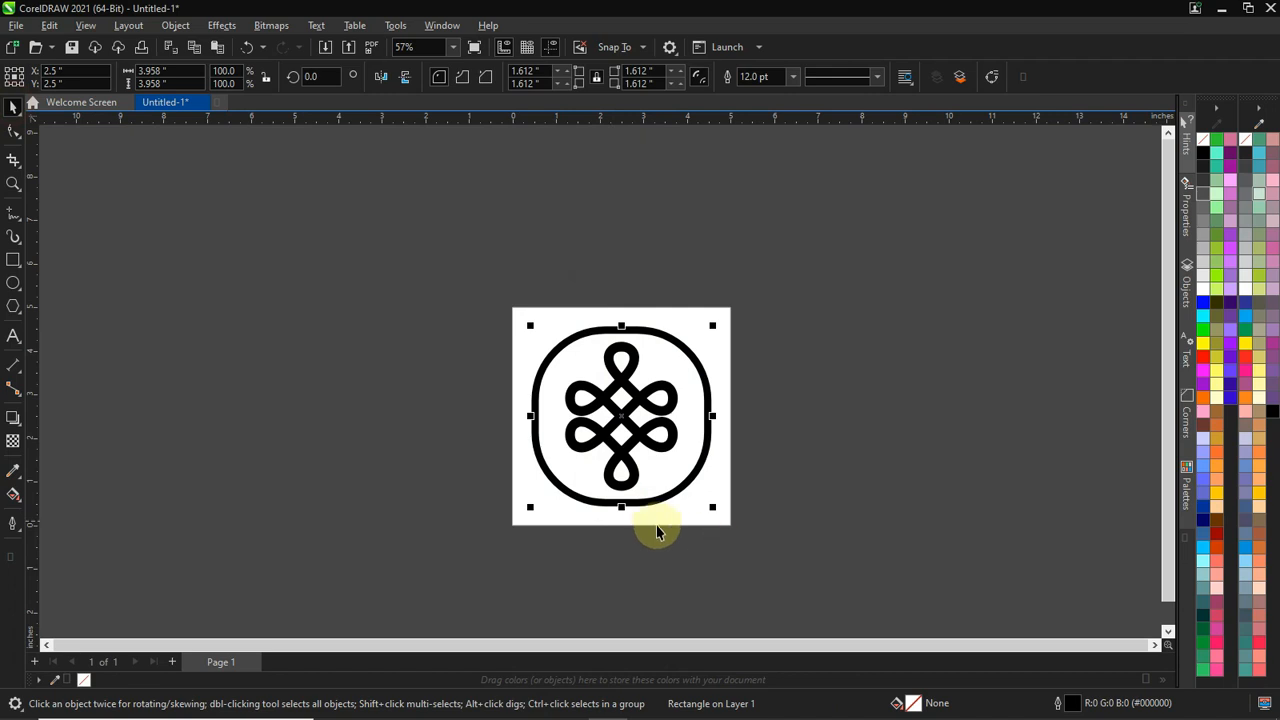
left_click_drag(624, 508, 622, 522)
key("p")
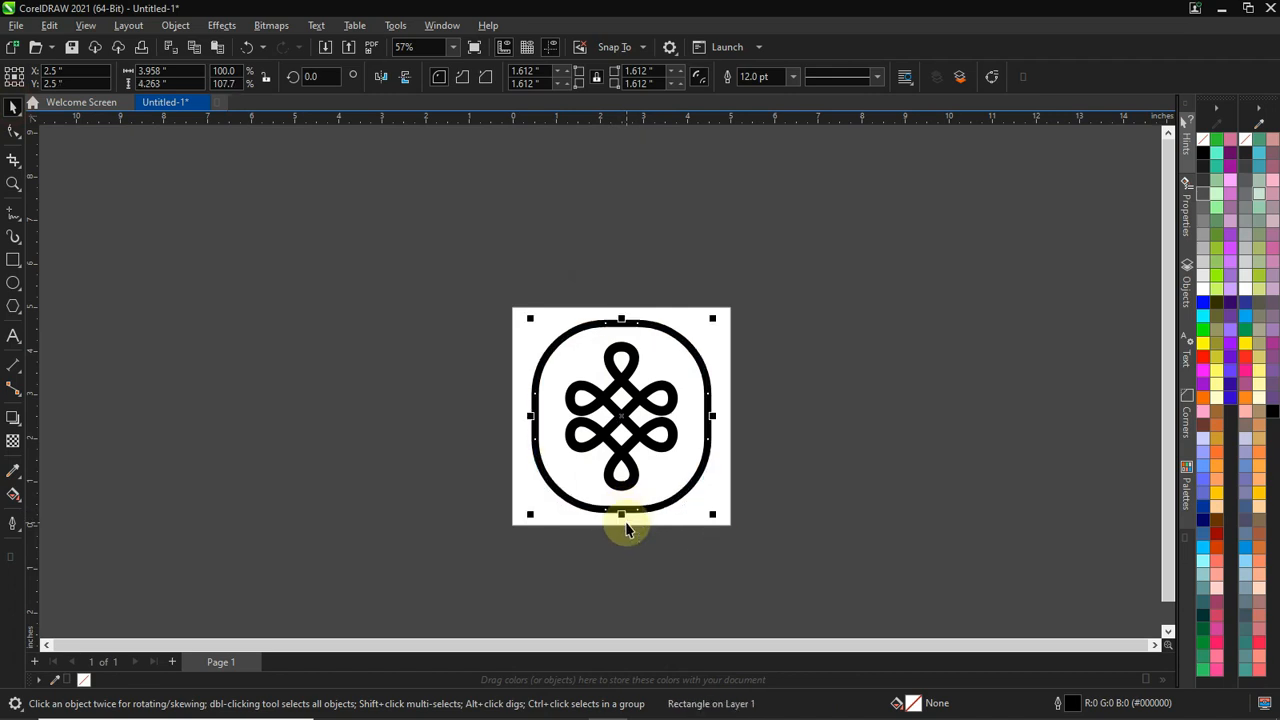
key("shift+F2")
left_click(988, 393)
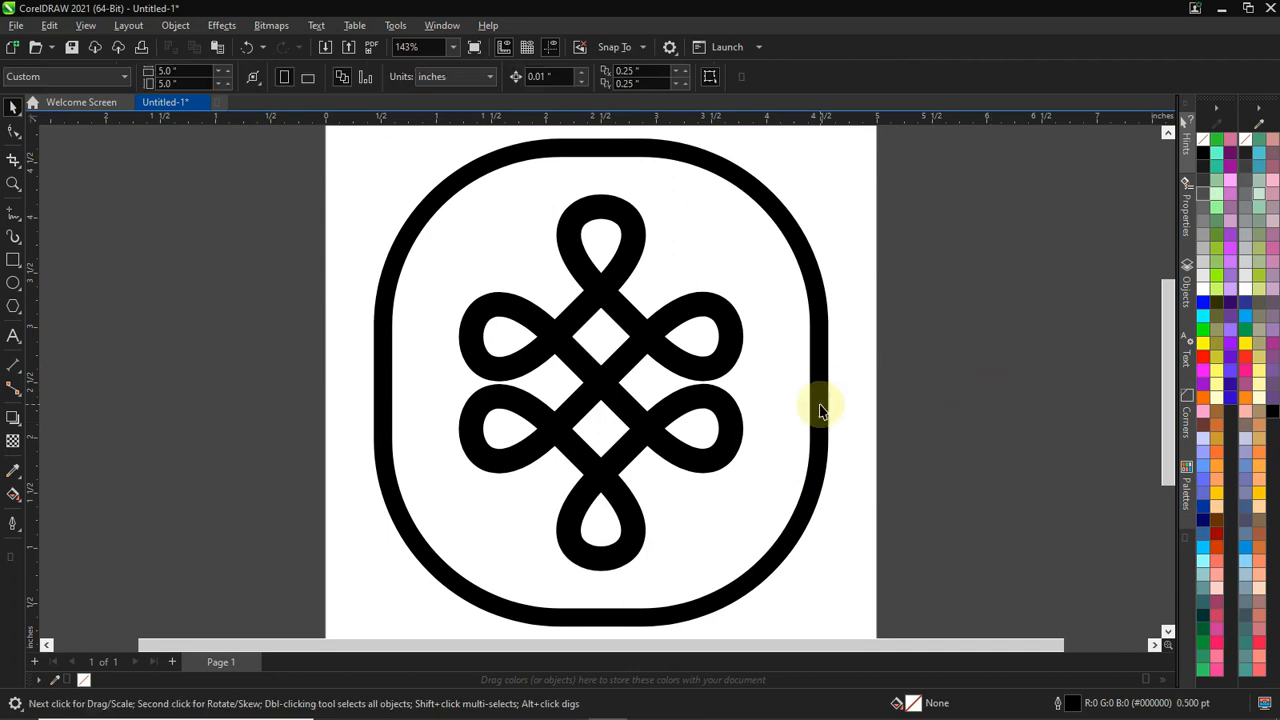